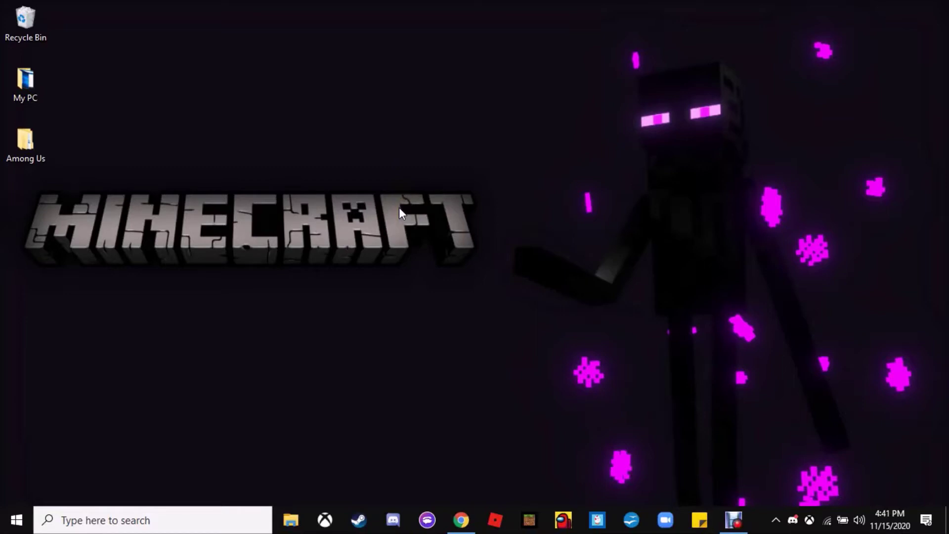
# - Load the rw-designer.com Minecraft - Diamond Edition cursor page in Chrome and download the set
pyautogui.click(462, 519)
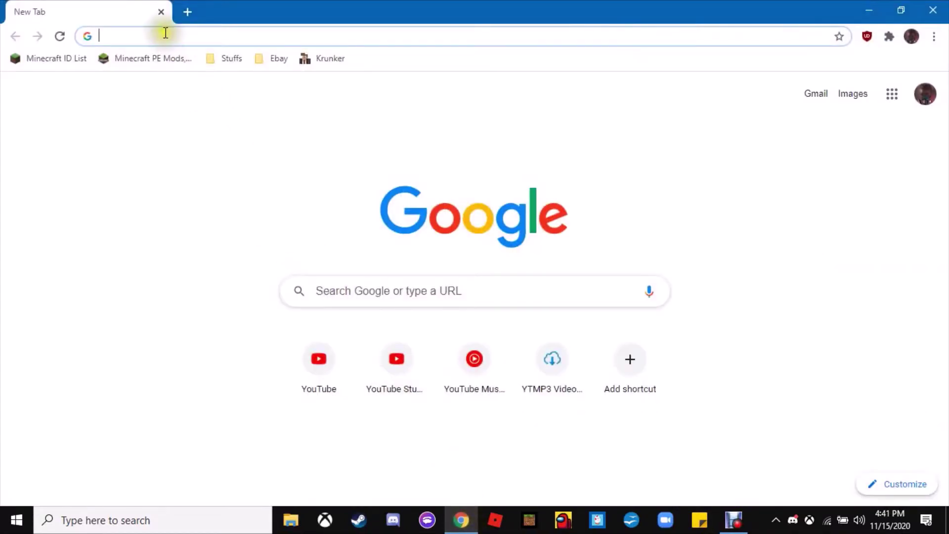
pyautogui.write('http://www.rw-designer.com/cursor-set/minecraft-diamond-edition')
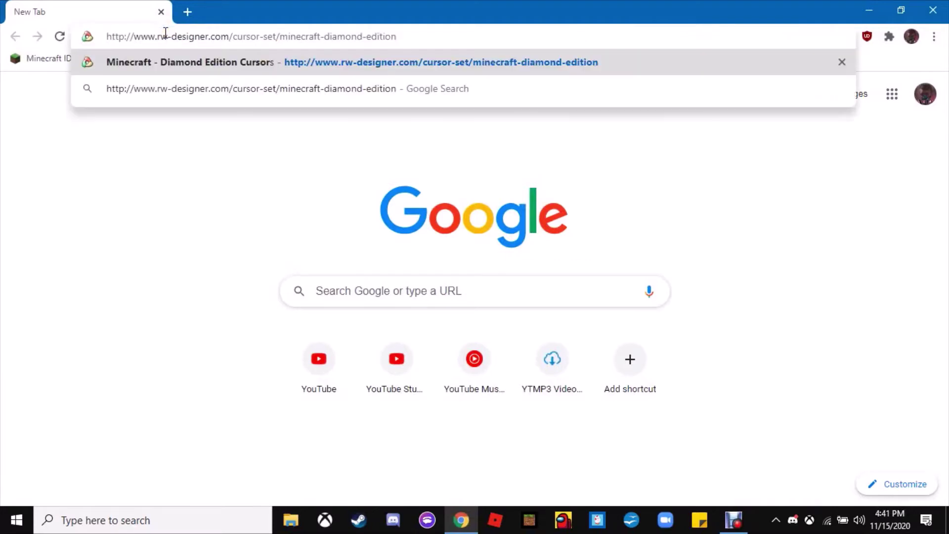
pyautogui.press('Return')
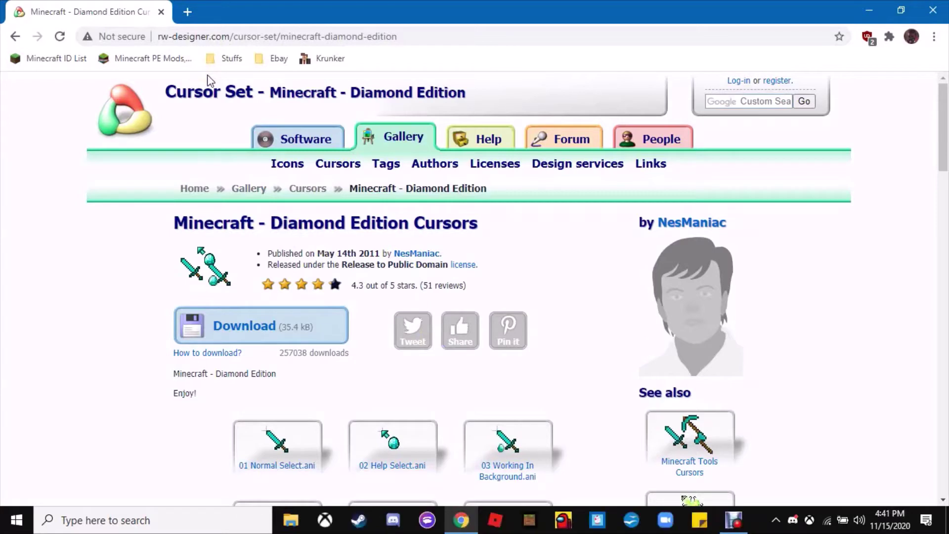
pyautogui.click(310, 140)
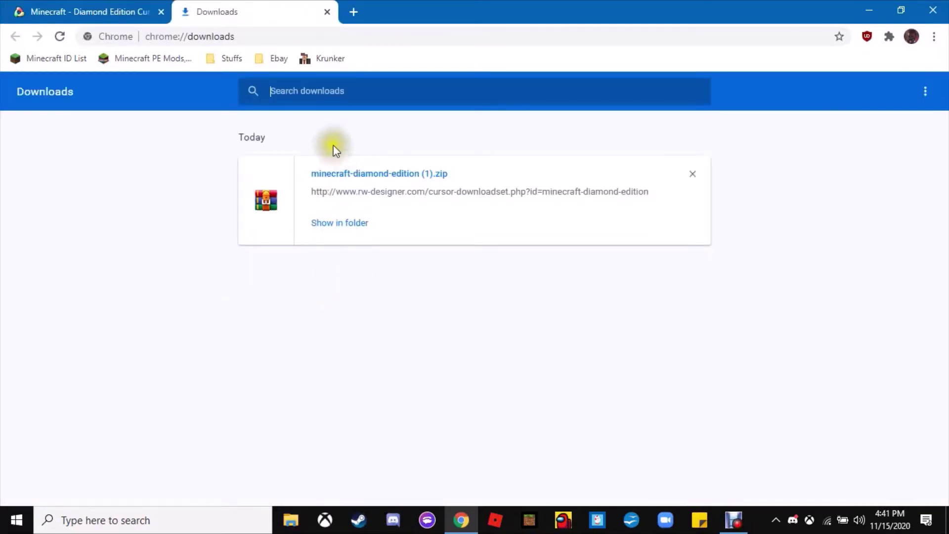
# - Show the zip in Downloads and delete the minecraft-diamond-edition (1) duplicate
pyautogui.click(358, 225)
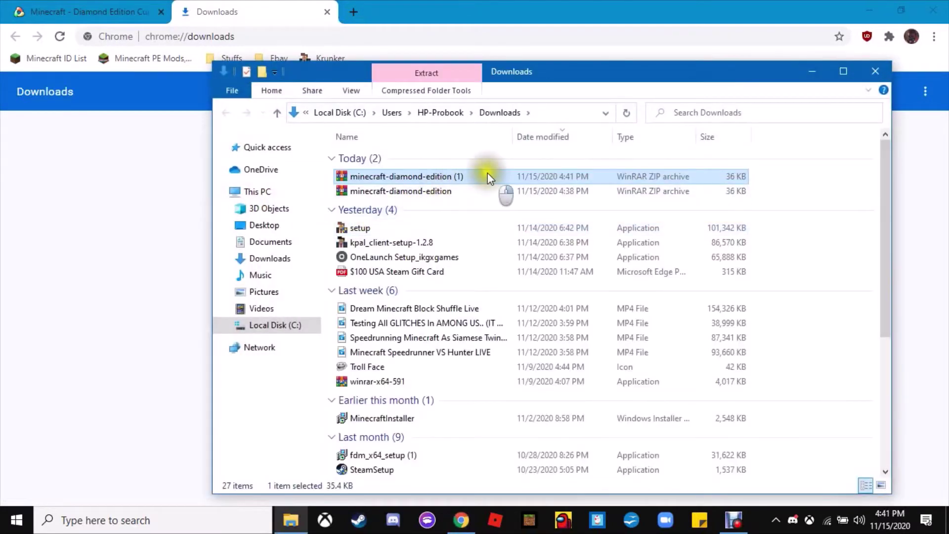
pyautogui.rightClick(487, 173)
pyautogui.click(546, 433)
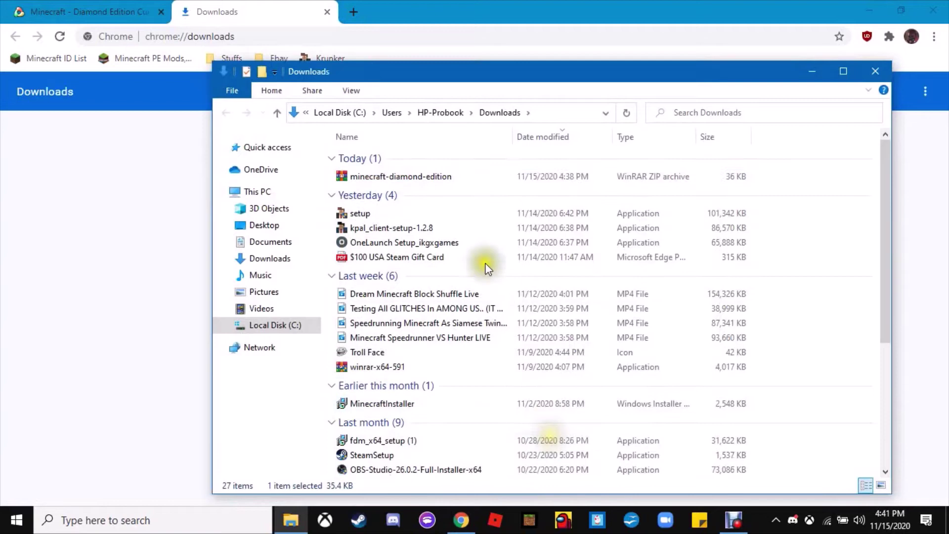
pyautogui.click(362, 172)
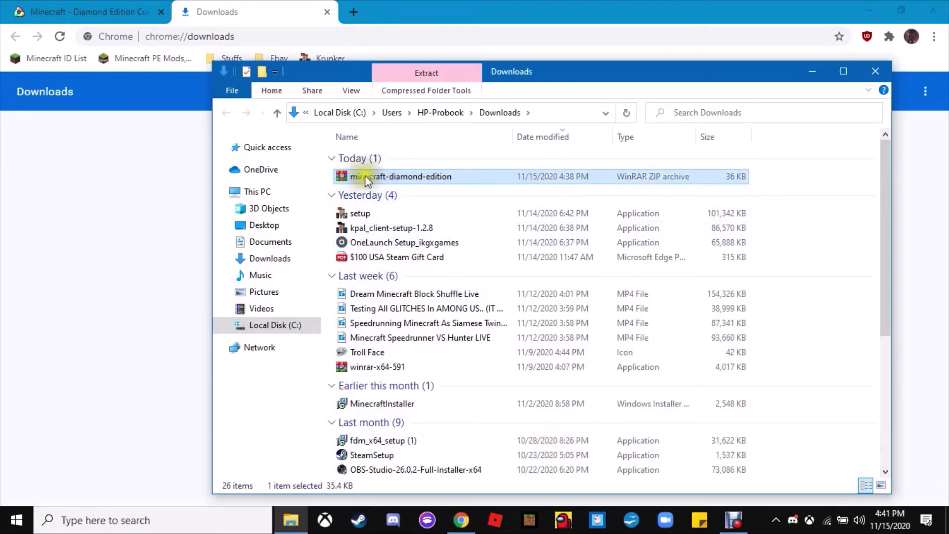
# - Close Chrome, leaving the Explorer window showing the Downloads folder
pyautogui.moveTo(732, 66); pyautogui.dragTo(633, 66)
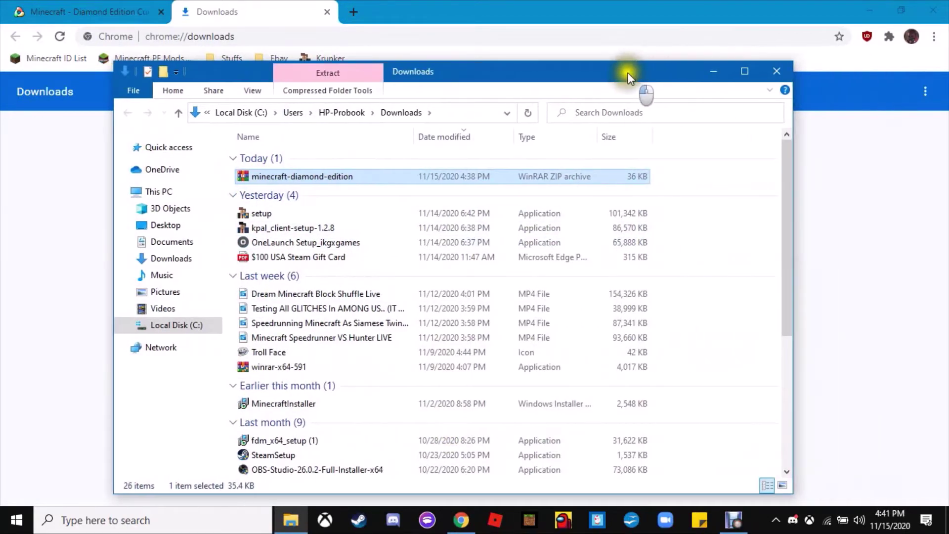
pyautogui.click(899, 126)
pyautogui.click(932, 10)
pyautogui.moveTo(571, 72); pyautogui.dragTo(655, 51)
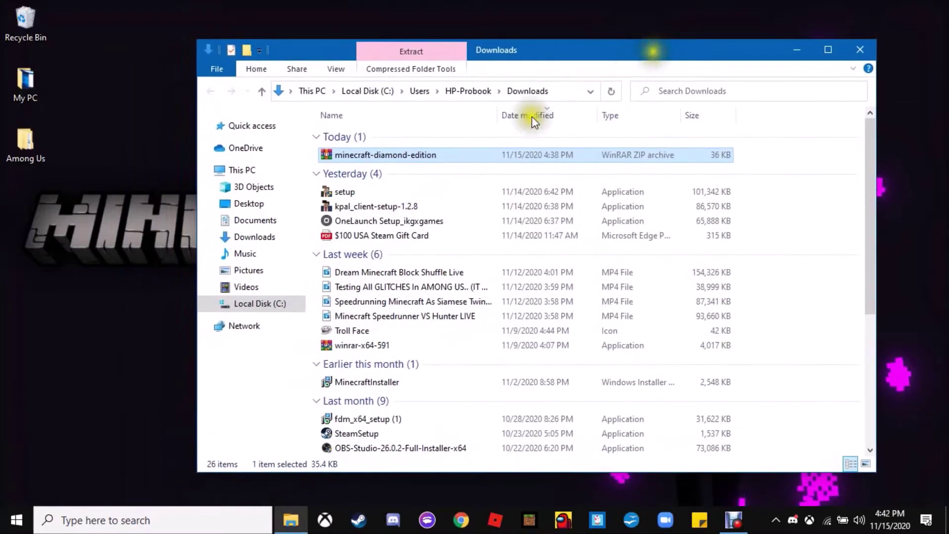
# - Extract minecraft-diamond-edition.zip with WinRAR to the default minecraft-diamond-edition folder in Downloads
pyautogui.click(341, 156)
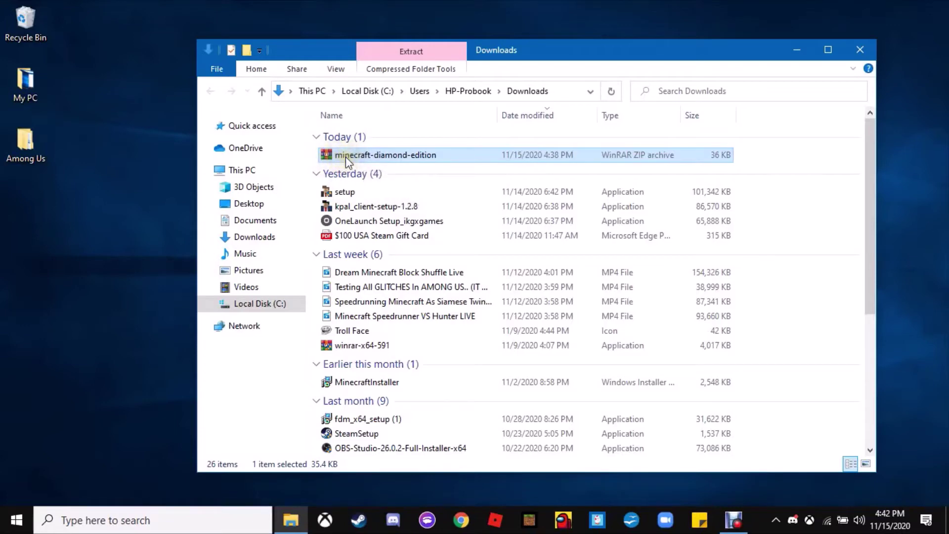
pyautogui.rightClick(345, 156)
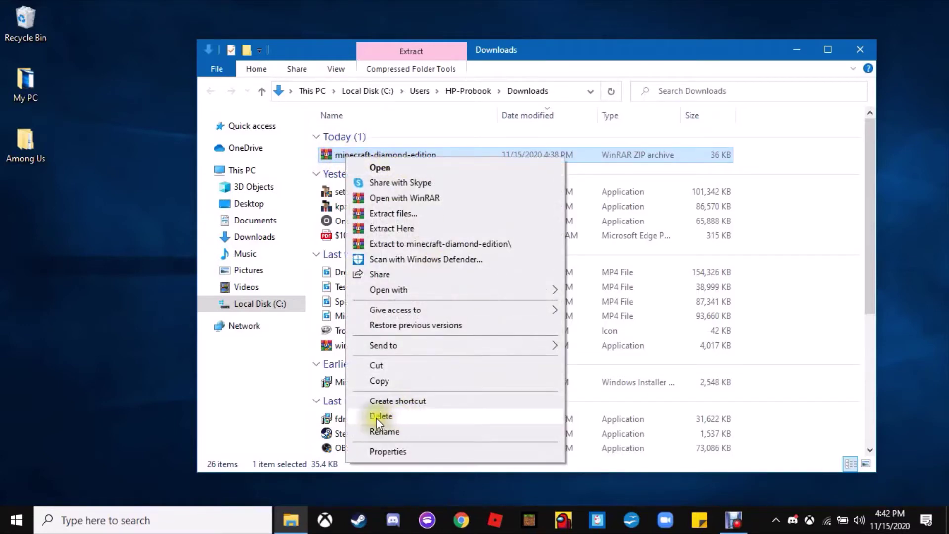
pyautogui.click(405, 213)
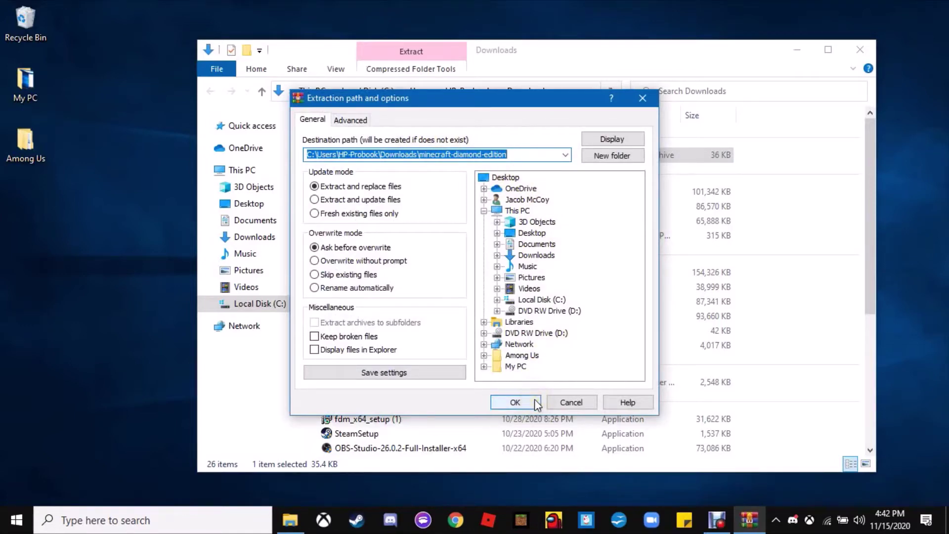
pyautogui.click(515, 402)
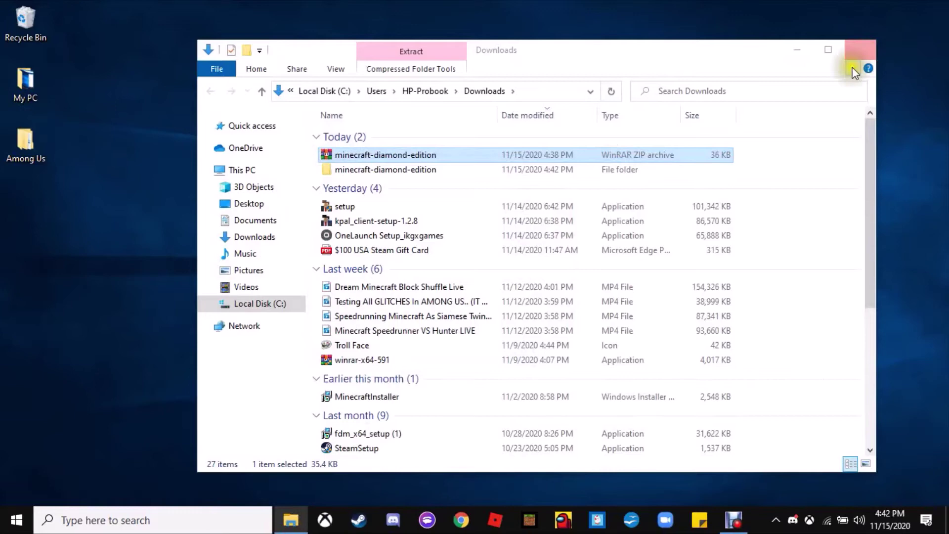
# - Open the extracted folder and look through cursor files 01 Normal Select to 08 Unavailable
pyautogui.click(613, 171)
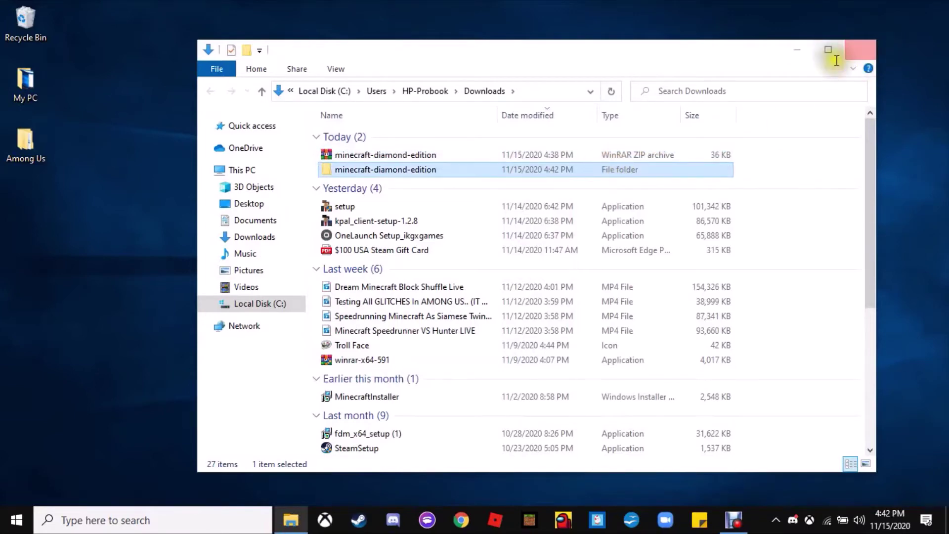
pyautogui.doubleClick(467, 169)
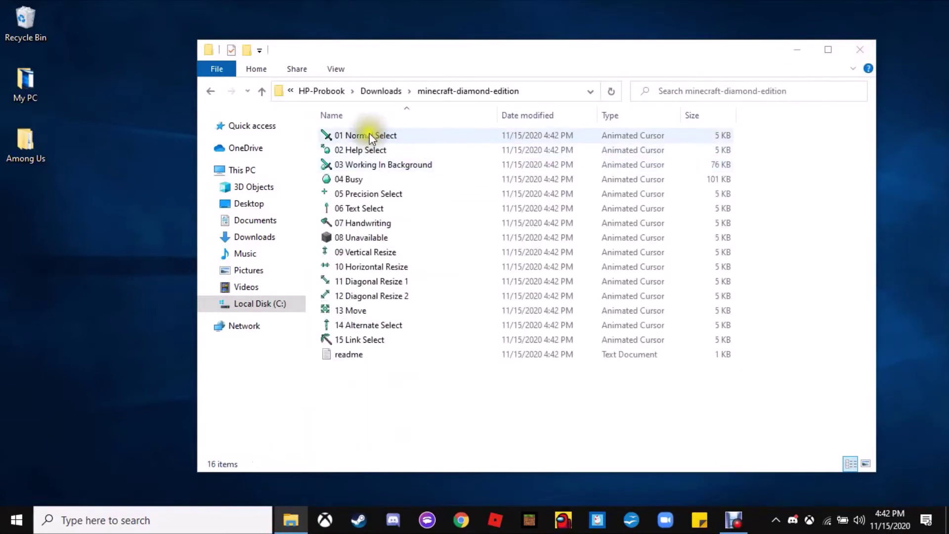
pyautogui.click(353, 135)
pyautogui.click(364, 168)
pyautogui.click(364, 178)
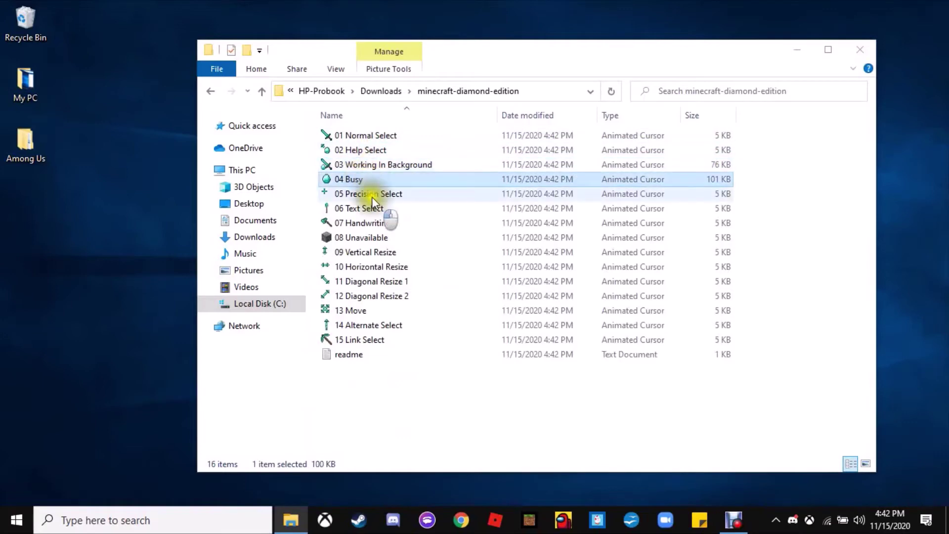
pyautogui.click(374, 208)
pyautogui.click(381, 224)
pyautogui.click(378, 237)
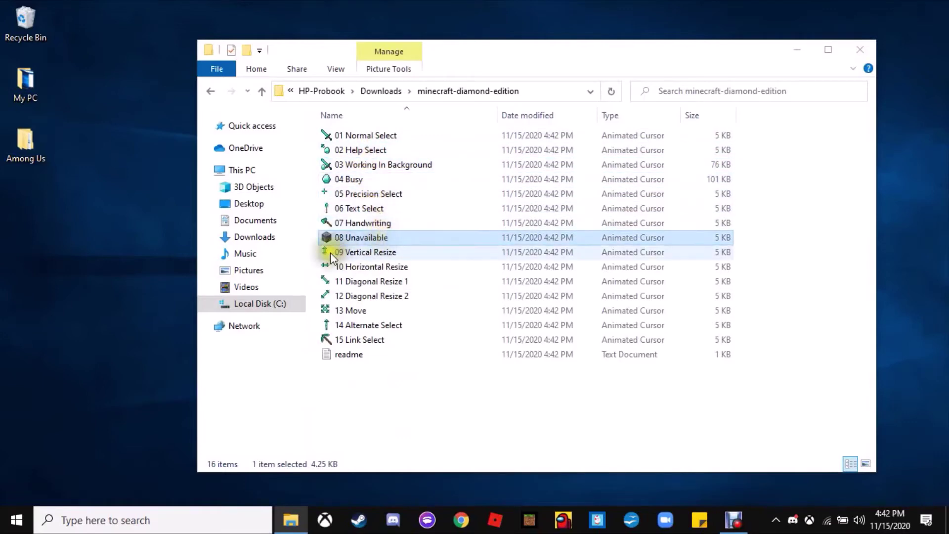
# - Look through cursor files 15 Link Select back to 09 Vertical Resize, then close the folder
pyautogui.click(408, 338)
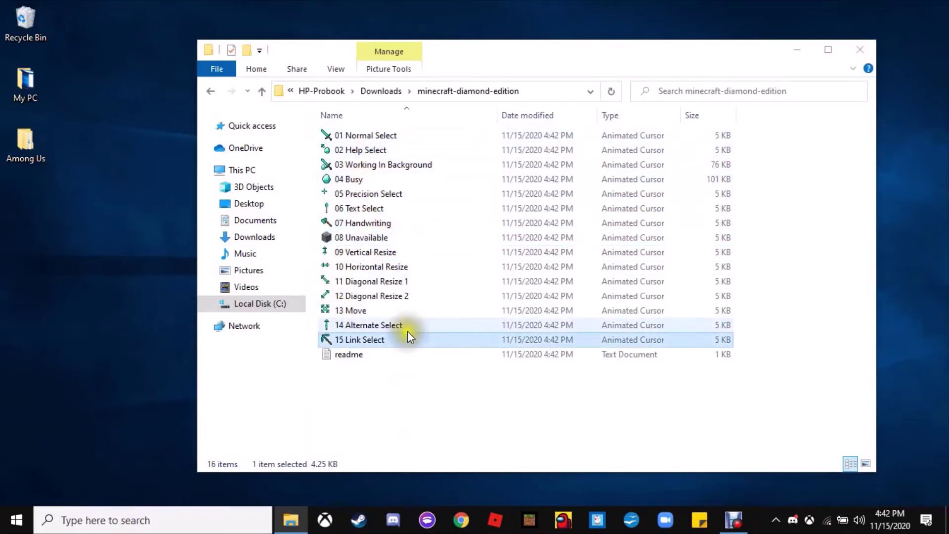
pyautogui.click(408, 323)
pyautogui.click(408, 310)
pyautogui.click(412, 295)
pyautogui.click(414, 281)
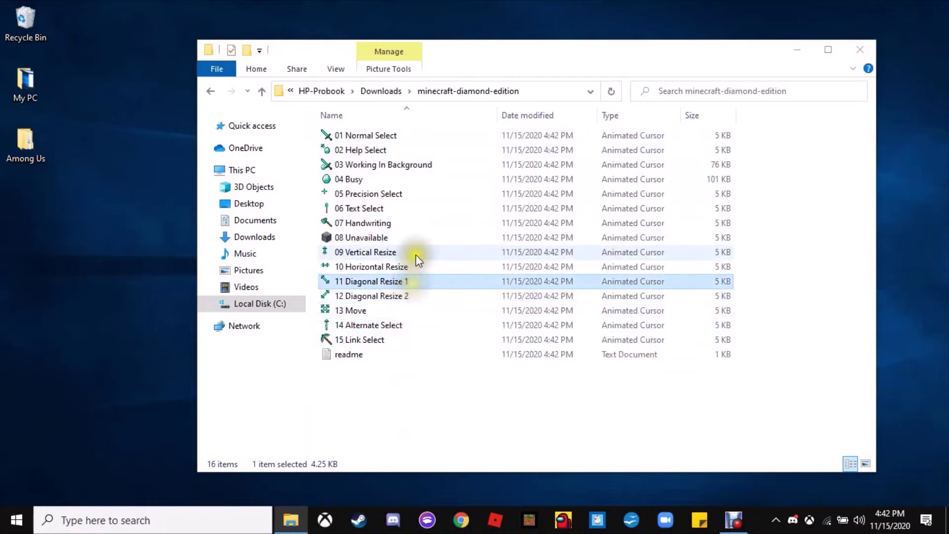
pyautogui.click(416, 254)
pyautogui.click(415, 266)
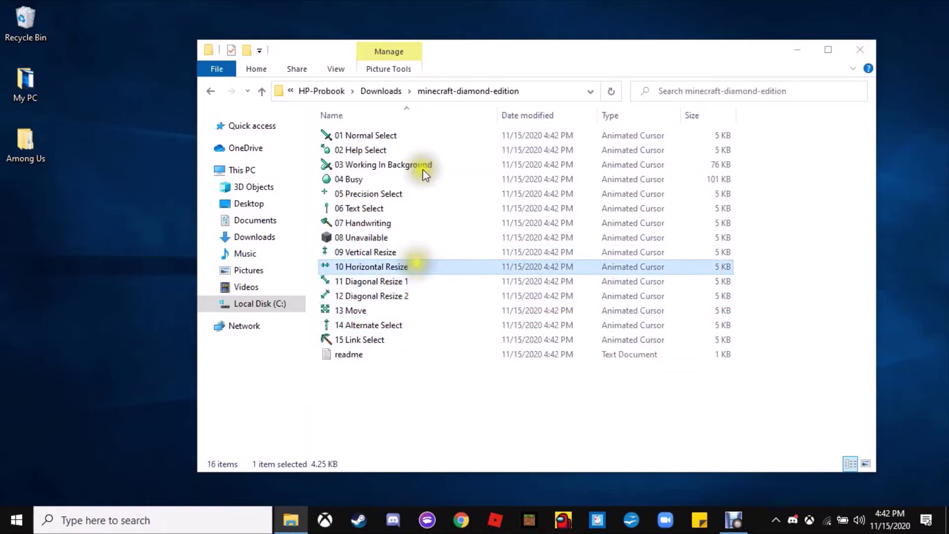
pyautogui.click(862, 47)
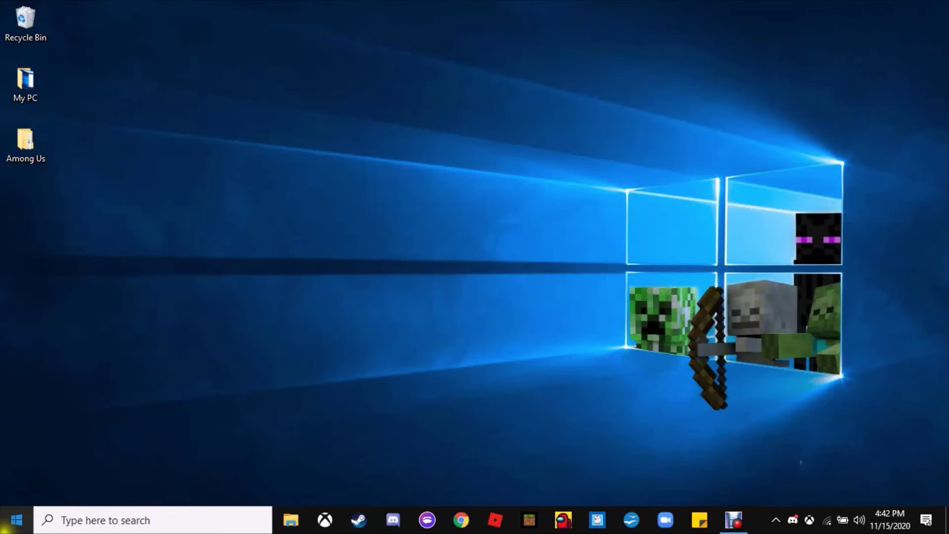
# - Search Settings for 'mouse', open Mouse settings, and launch Additional mouse options
pyautogui.click(11, 521)
pyautogui.click(15, 458)
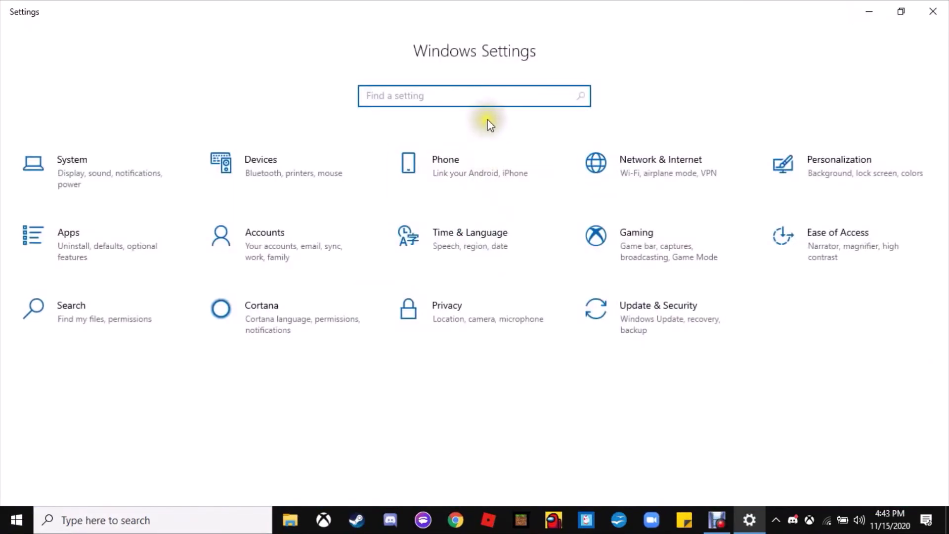
pyautogui.write('mouse')
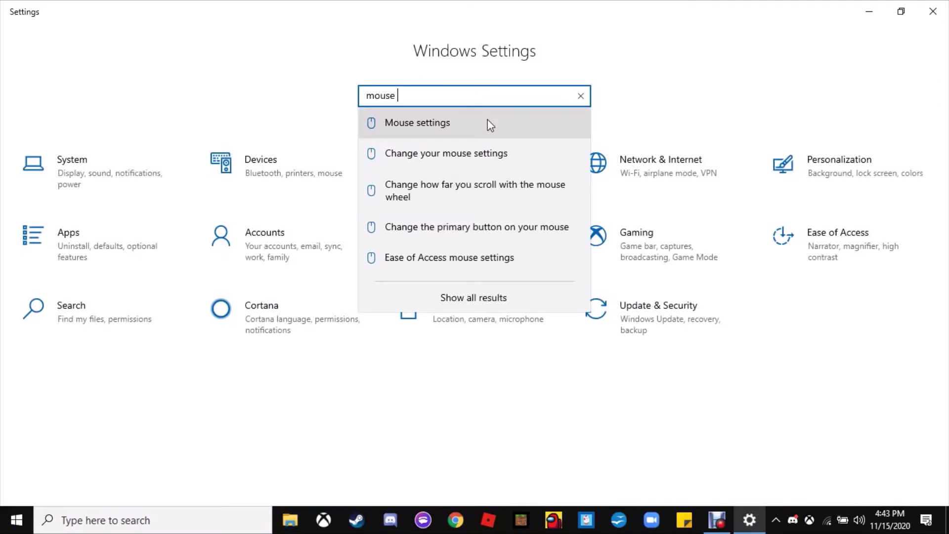
pyautogui.click(453, 122)
pyautogui.click(452, 121)
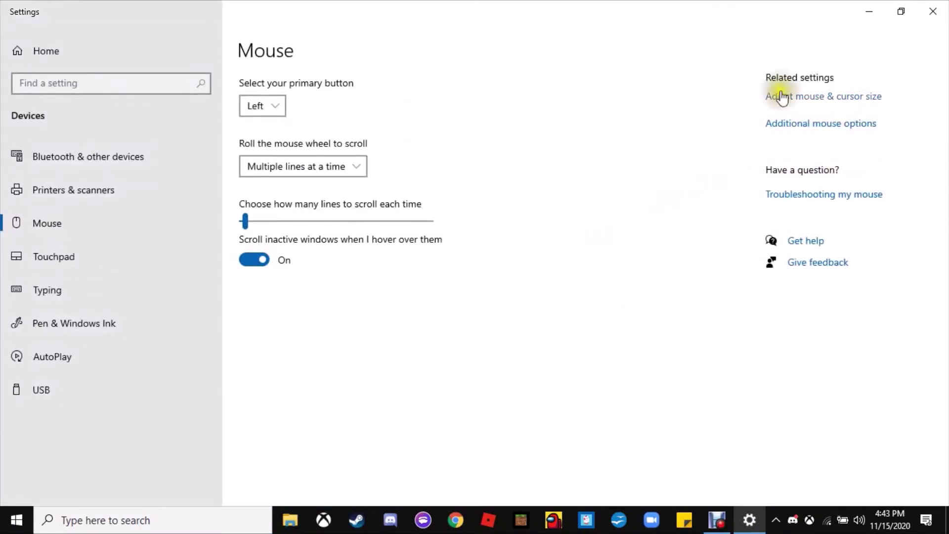
pyautogui.click(782, 127)
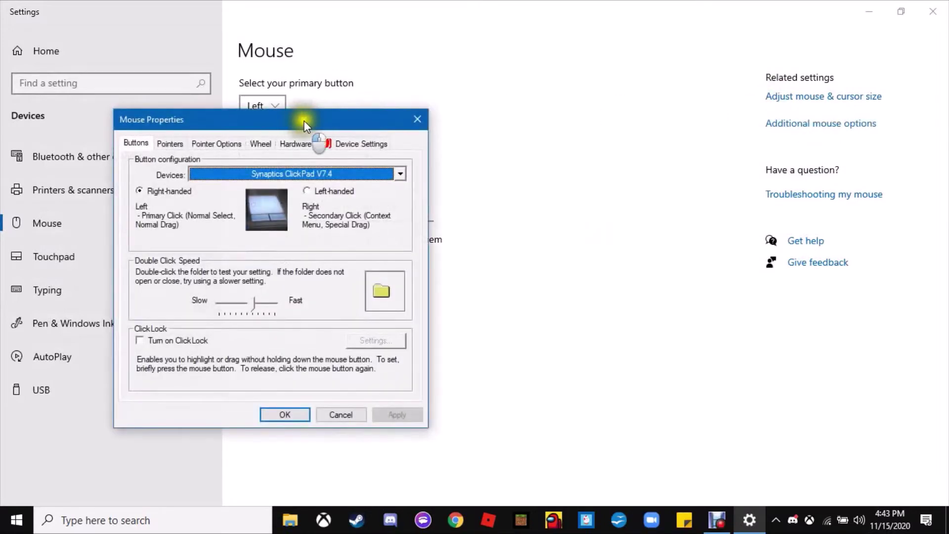
# - Centre the Mouse Properties dialog, minimize Settings, and test double-click on the sample folder
pyautogui.moveTo(304, 121); pyautogui.dragTo(586, 99)
pyautogui.click(869, 7)
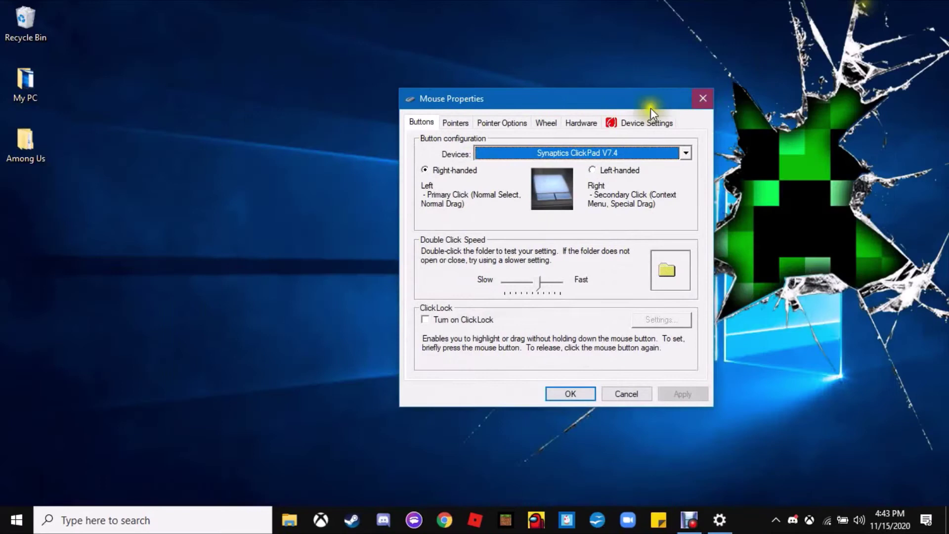
pyautogui.moveTo(650, 102); pyautogui.dragTo(520, 94)
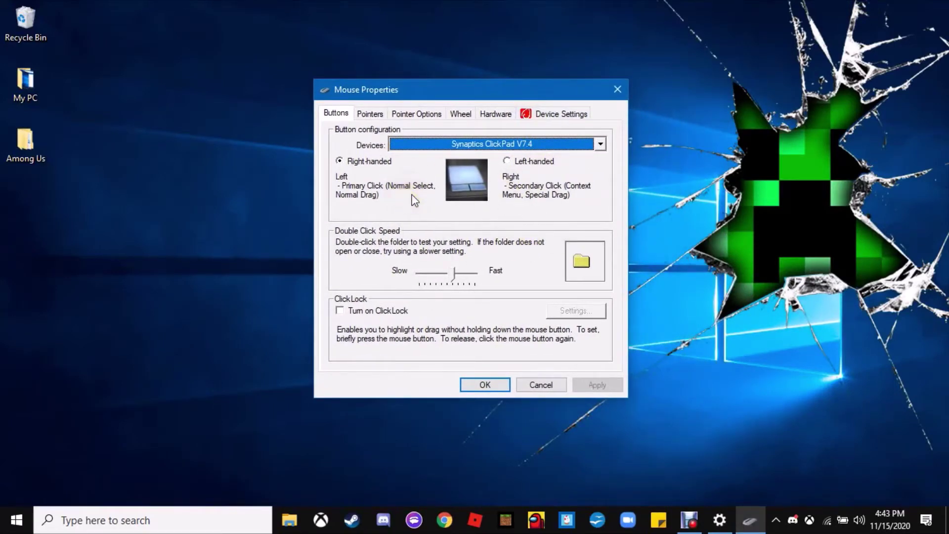
pyautogui.doubleClick(580, 261)
# - On the Pointers tab, set the cursor scheme to (None)
pyautogui.click(368, 115)
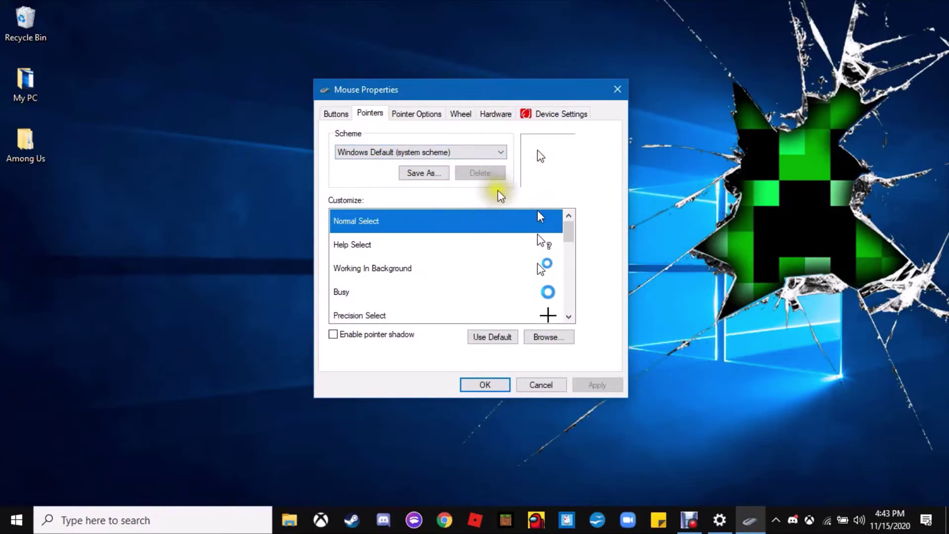
pyautogui.click(376, 153)
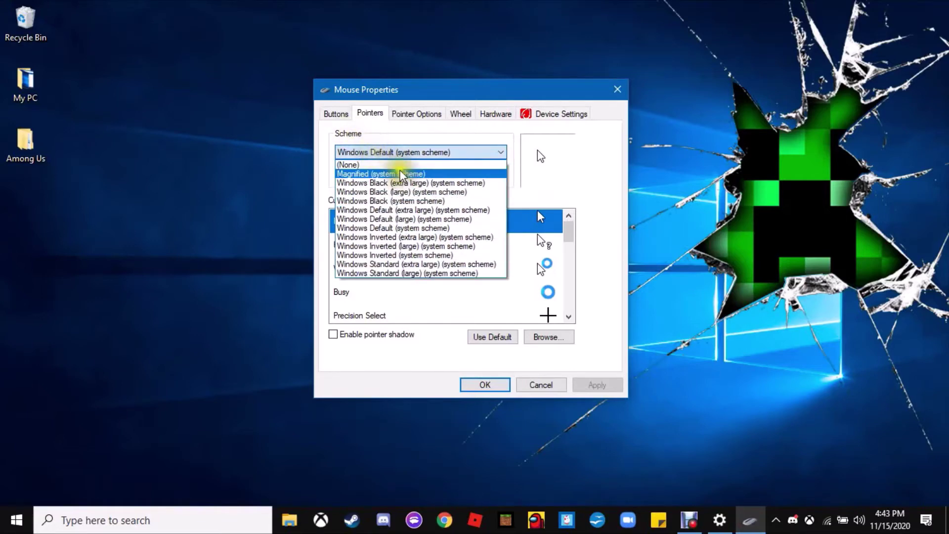
pyautogui.click(362, 163)
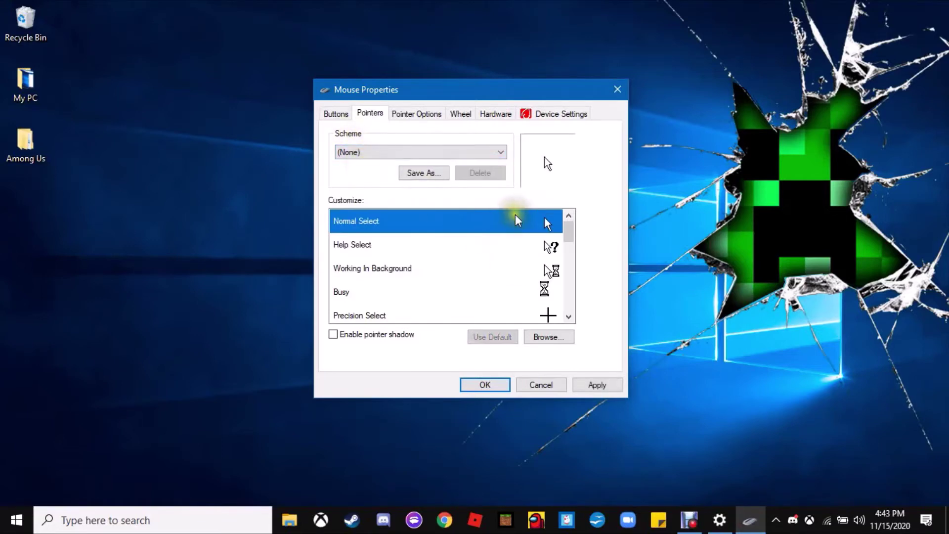
# - Preview cursors in the Customize list and select Normal Select
pyautogui.click(519, 246)
pyautogui.click(492, 267)
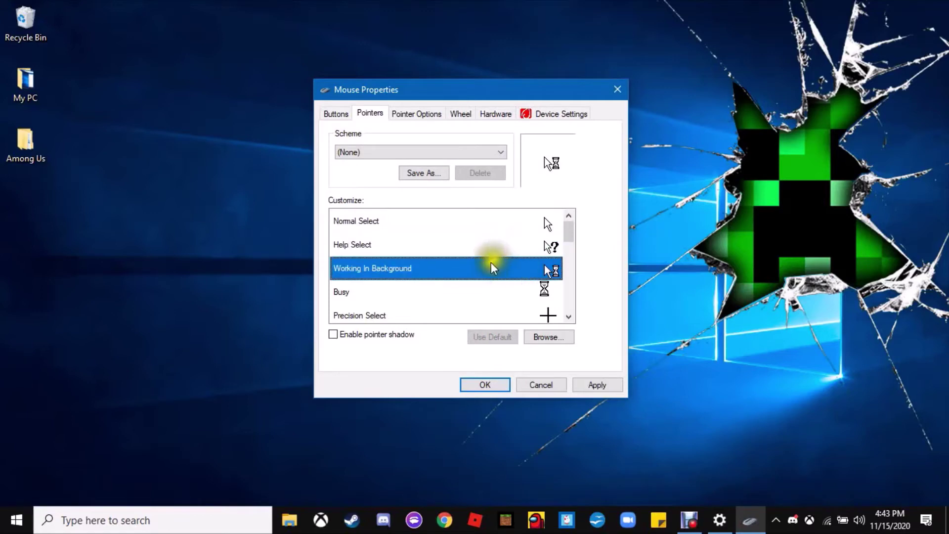
pyautogui.click(489, 291)
pyautogui.scroll(-1, 490, 295)
pyautogui.click(487, 258)
pyautogui.scroll(3, 484, 257)
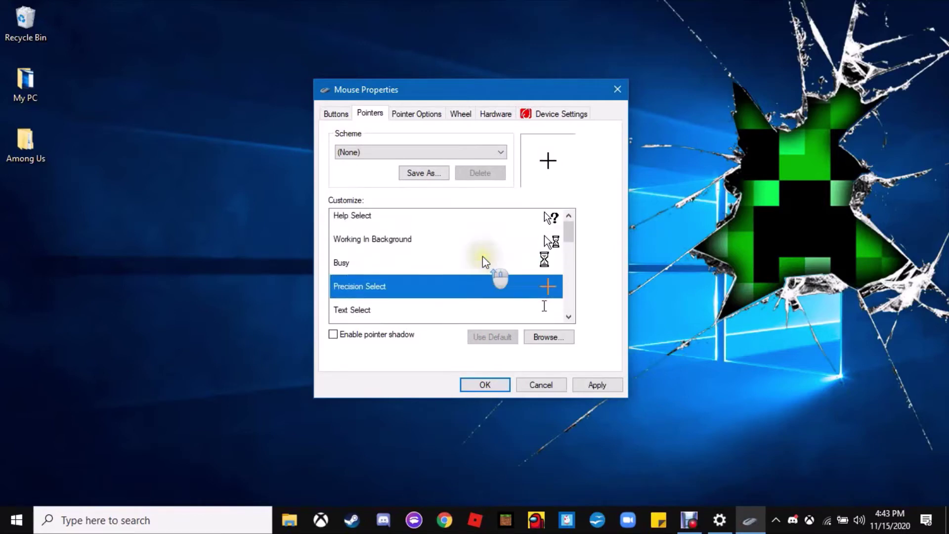
pyautogui.click(494, 227)
pyautogui.click(486, 242)
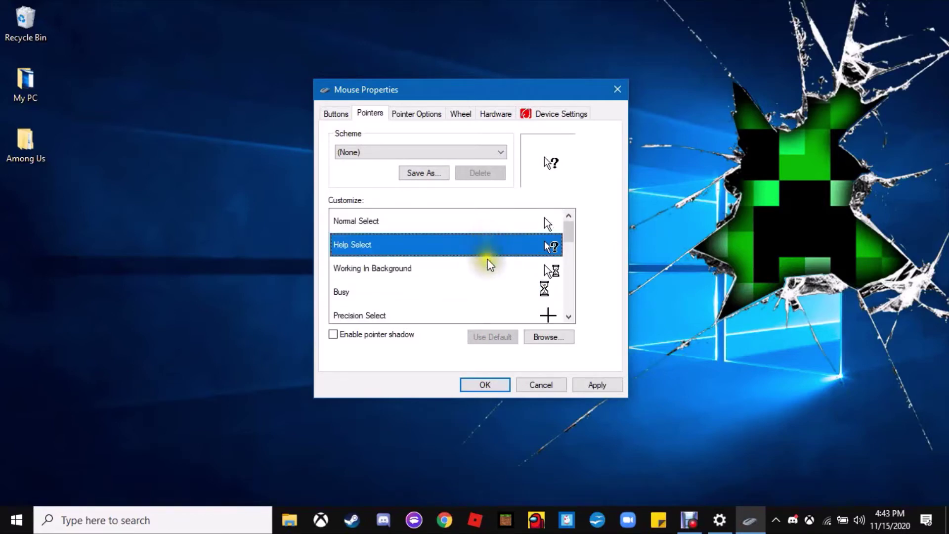
pyautogui.scroll(-1, 487, 259)
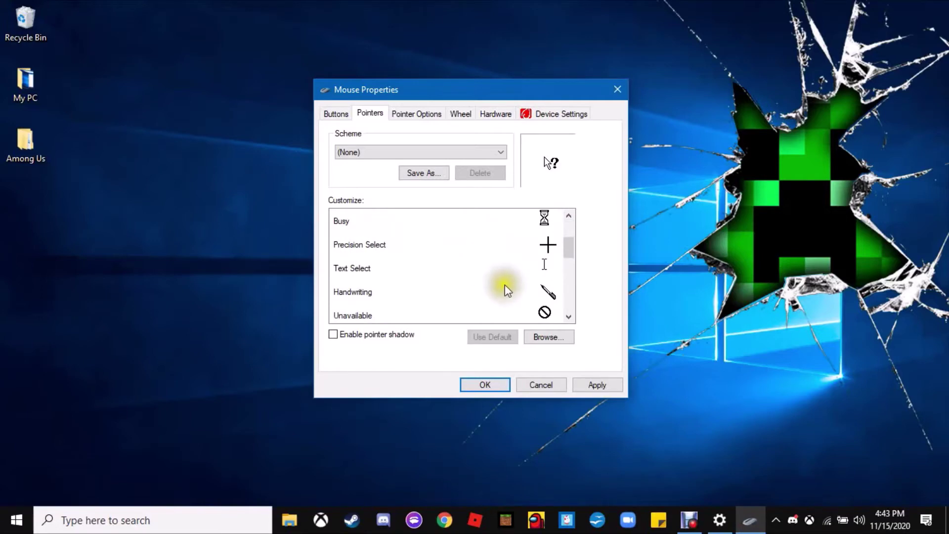
pyautogui.scroll(-1, 435, 271)
pyautogui.scroll(-5, 437, 271)
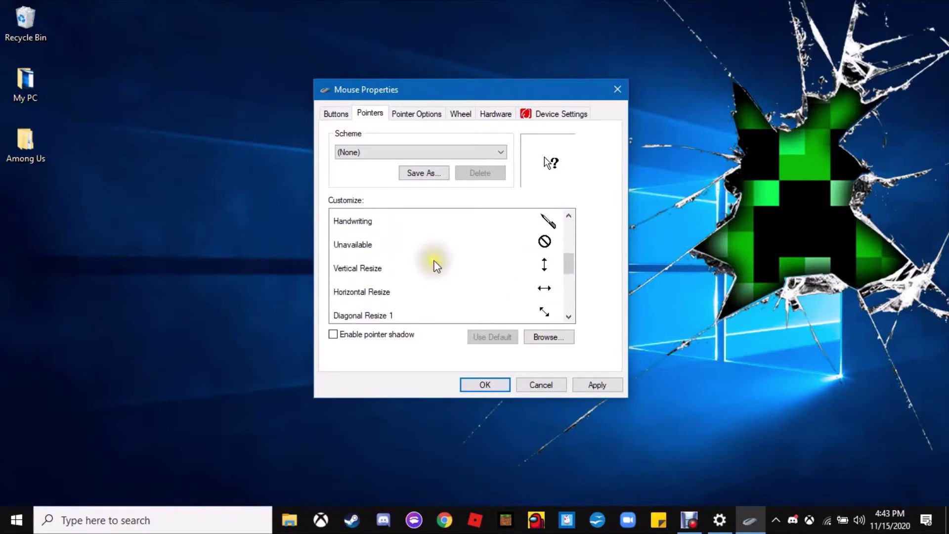
pyautogui.scroll(-2, 437, 266)
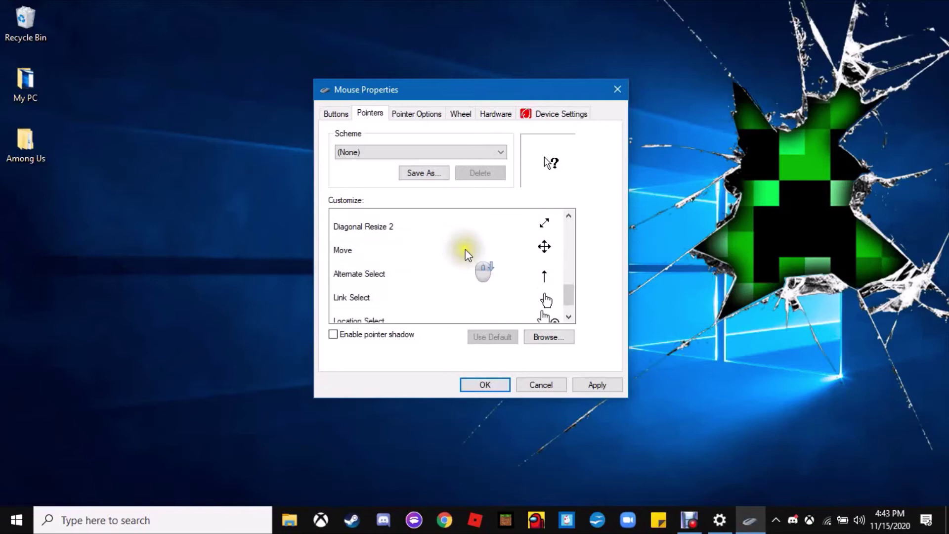
pyautogui.scroll(3, 544, 262)
pyautogui.scroll(2, 544, 267)
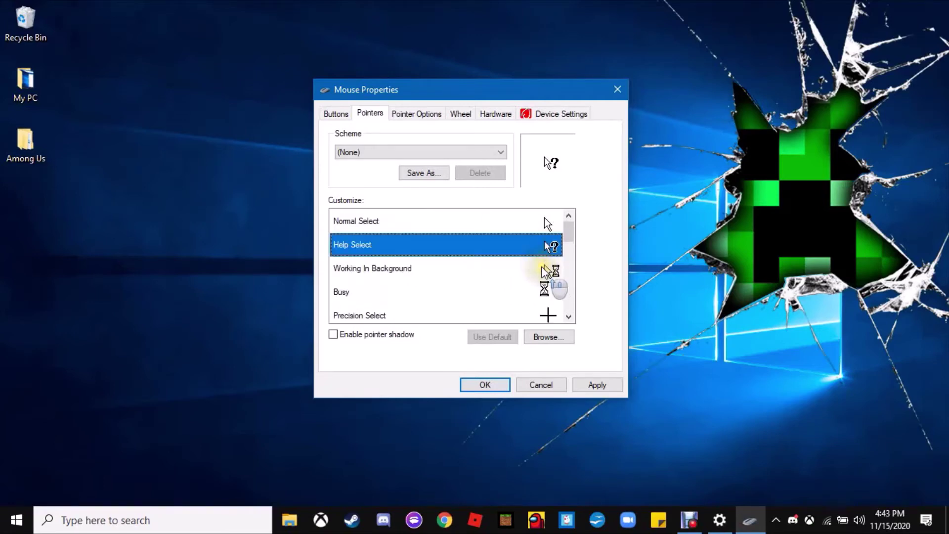
pyautogui.click(544, 220)
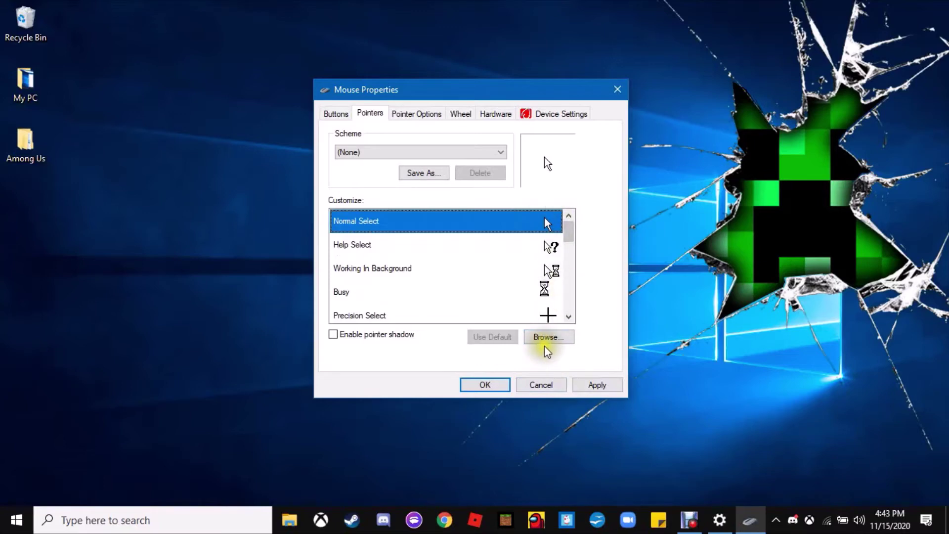
# - Assign 01 Normal Select from Downloads\minecraft-diamond-edition to the Normal Select pointer
pyautogui.click(474, 246)
pyautogui.click(477, 227)
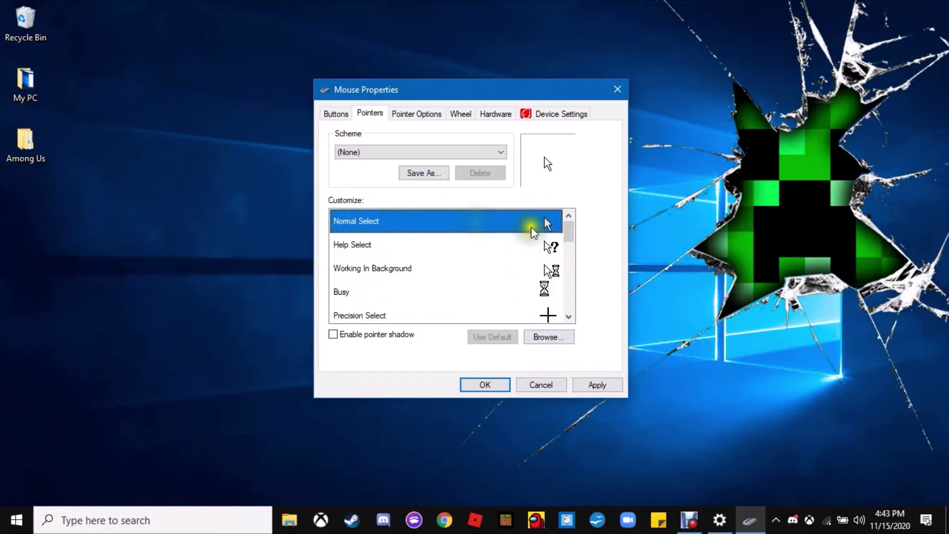
pyautogui.click(548, 337)
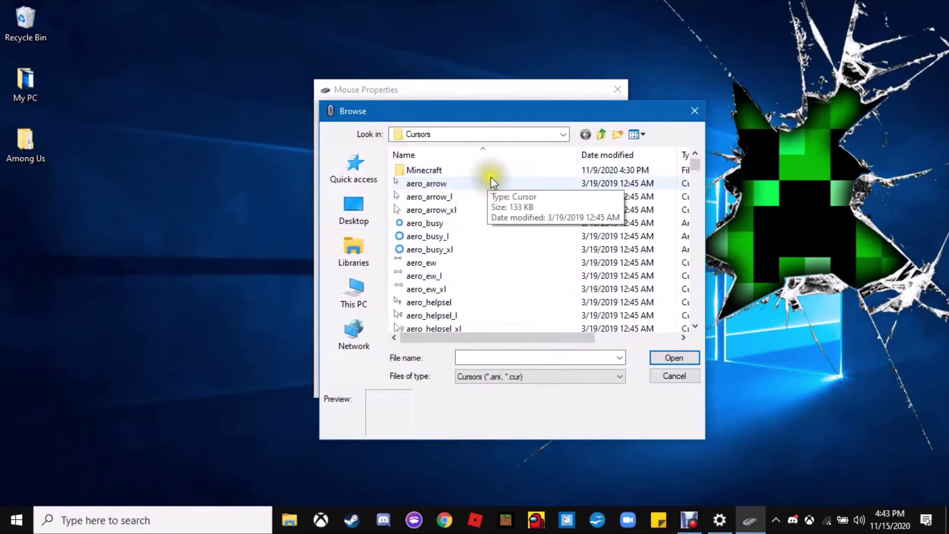
pyautogui.click(358, 209)
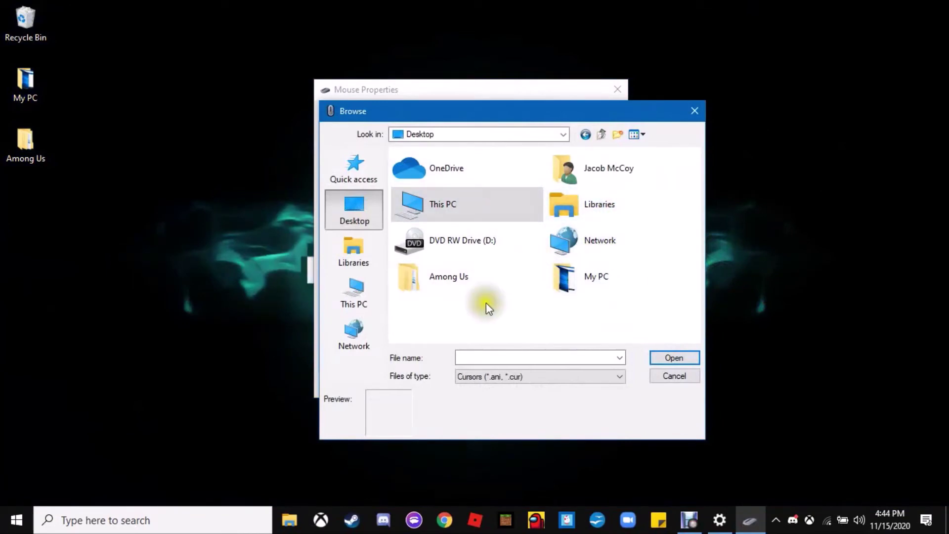
pyautogui.click(350, 339)
pyautogui.click(359, 286)
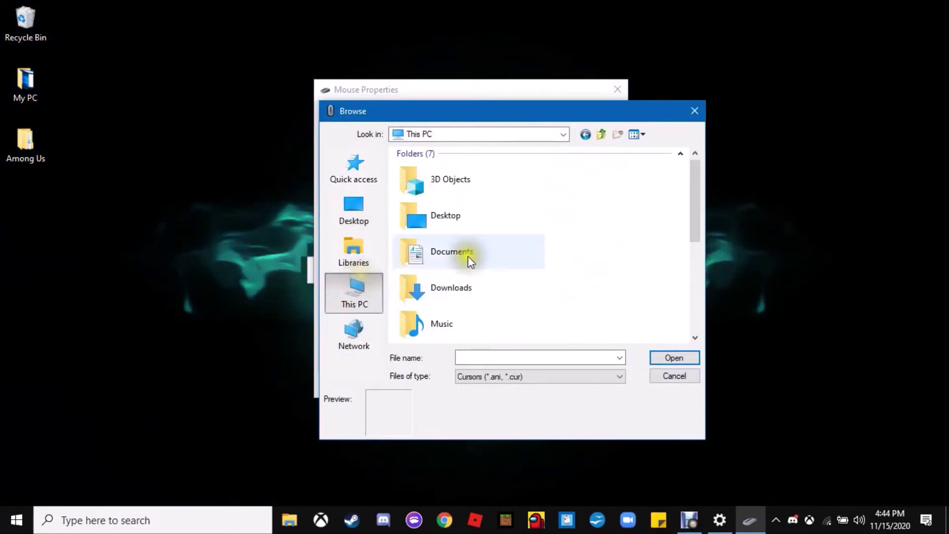
pyautogui.doubleClick(461, 285)
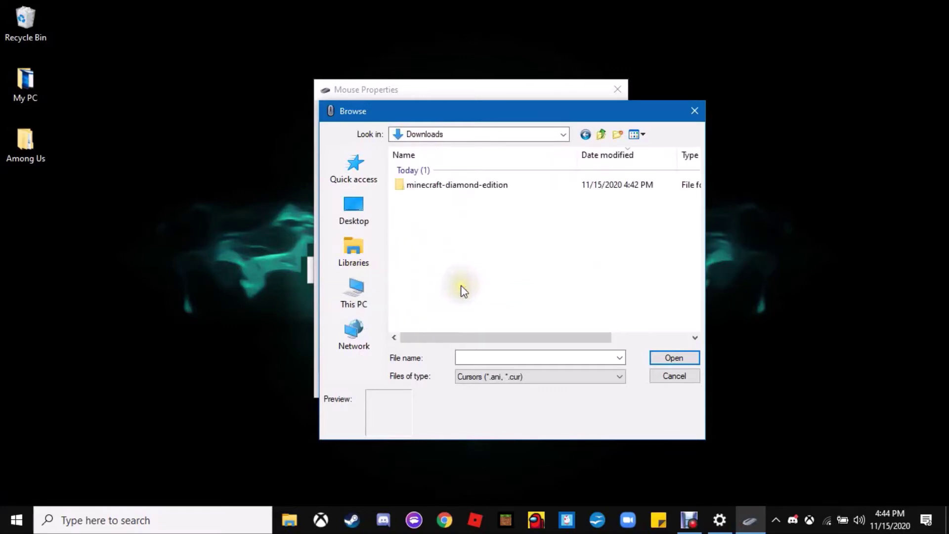
pyautogui.click(459, 186)
pyautogui.click(456, 170)
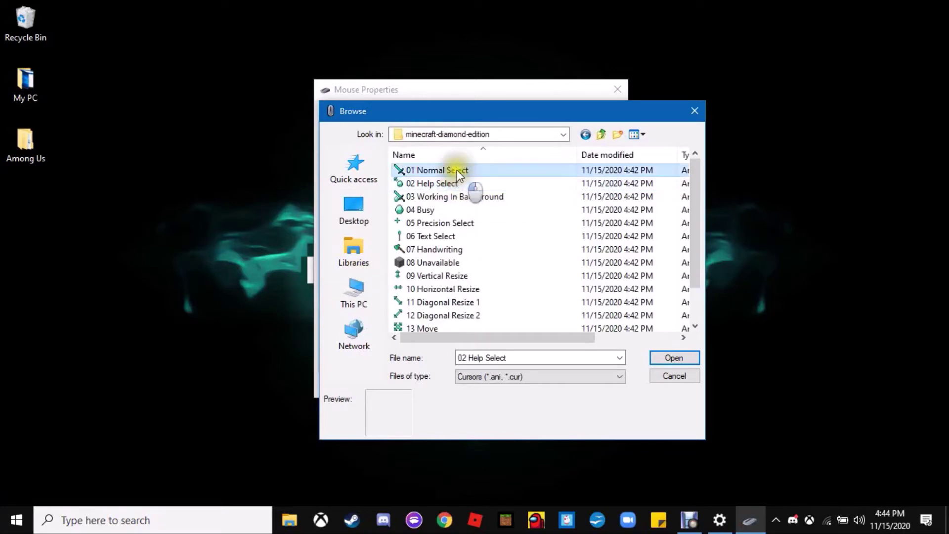
pyautogui.click(680, 357)
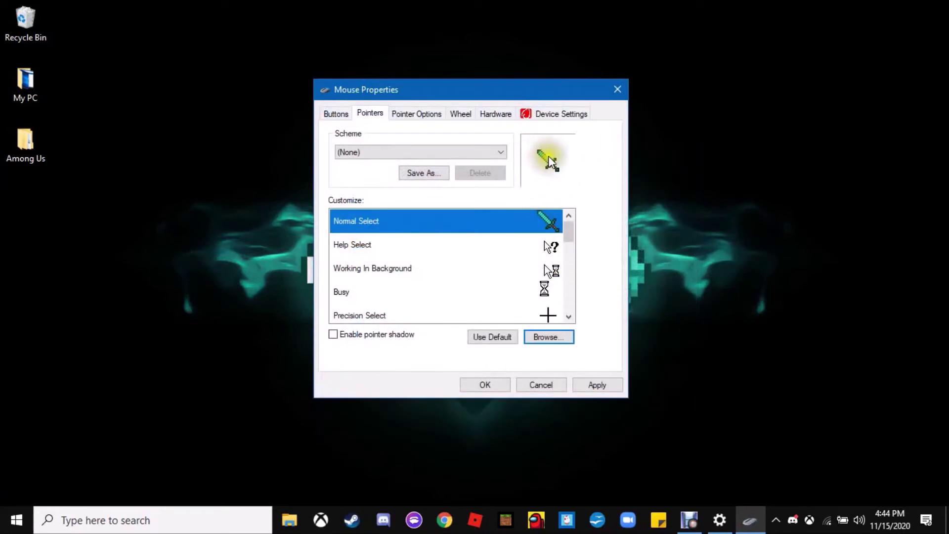
# - Assign the 02 Help Select diamond cursor to Help Select
pyautogui.click(546, 264)
pyautogui.click(544, 252)
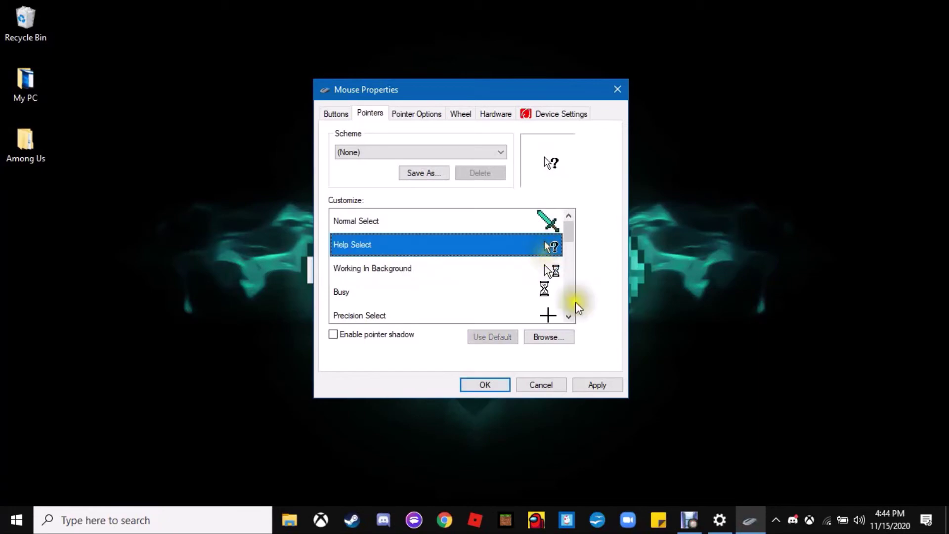
pyautogui.click(549, 336)
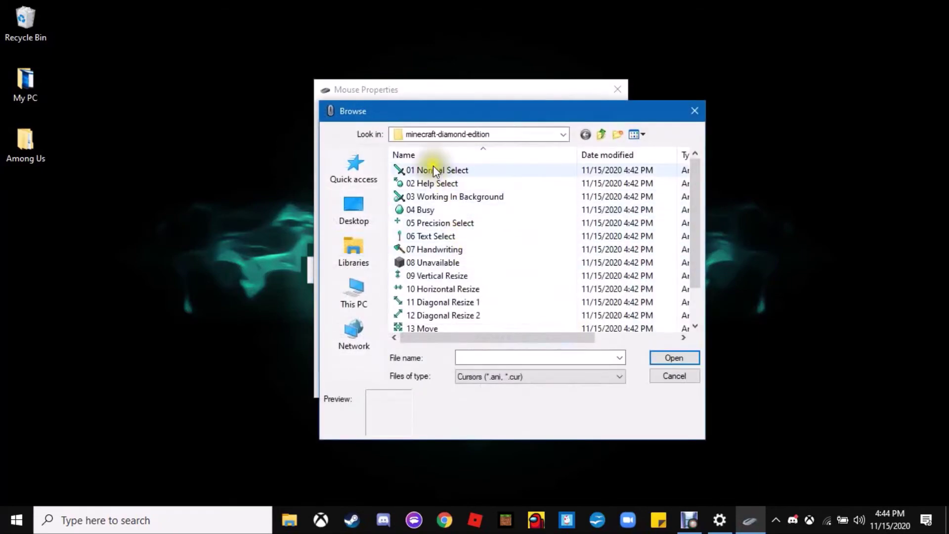
pyautogui.click(436, 183)
pyautogui.click(678, 357)
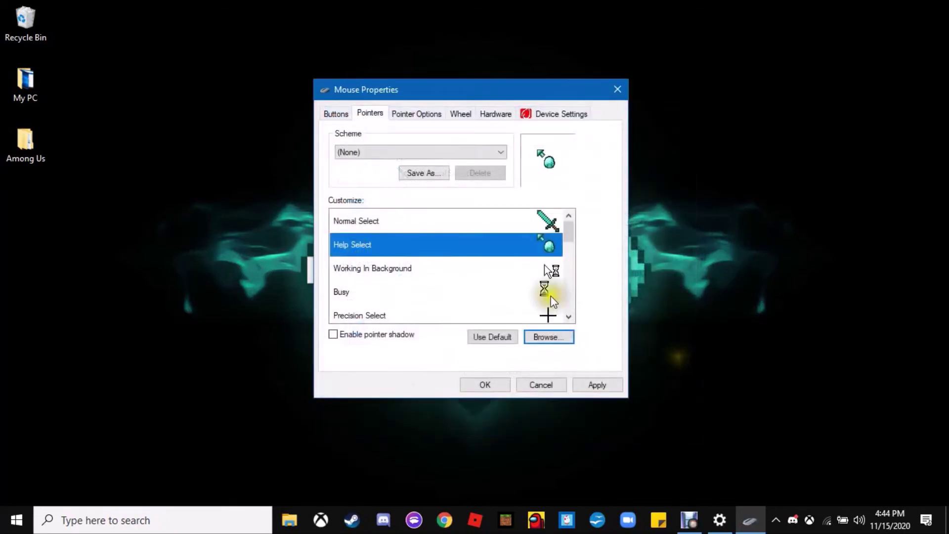
# - Assign 03 Working In Background and 04 Busy cursors to their pointer roles
pyautogui.click(546, 268)
pyautogui.click(543, 338)
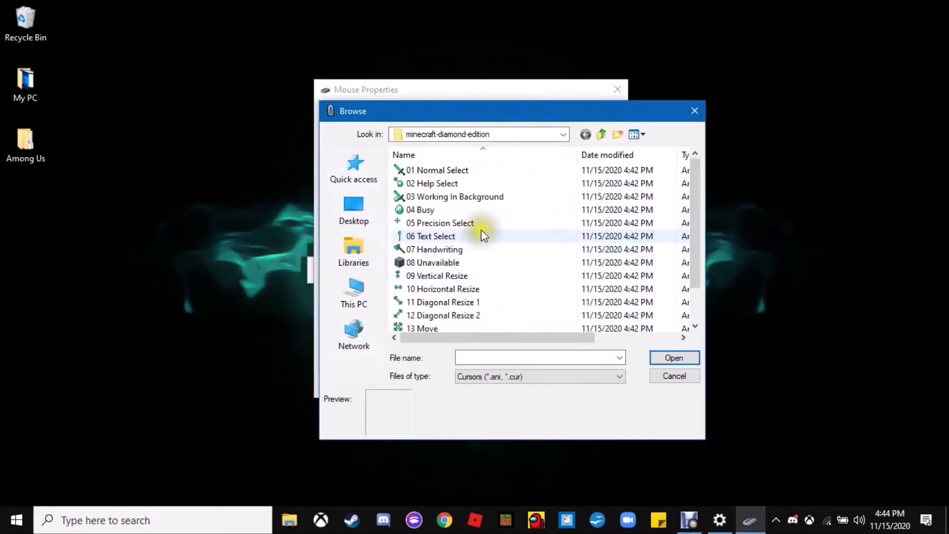
pyautogui.click(477, 197)
pyautogui.click(681, 357)
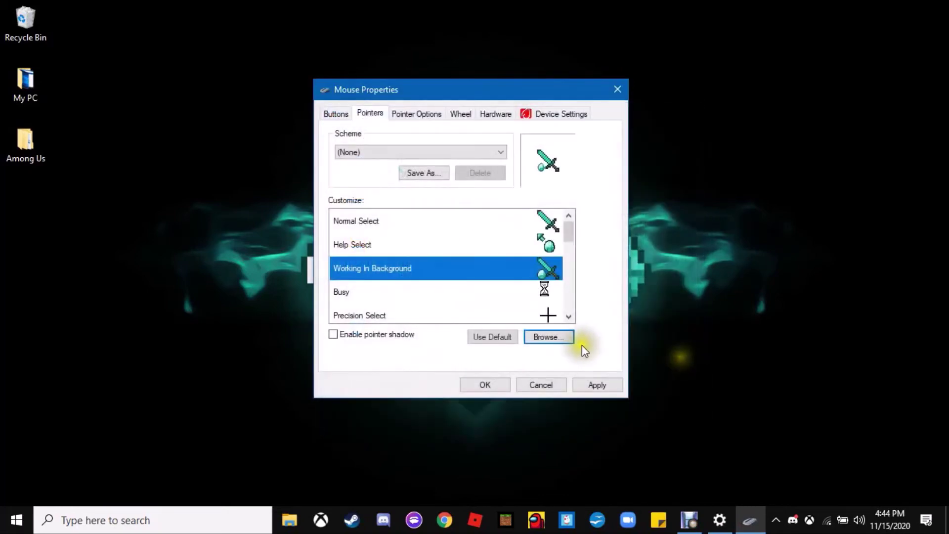
pyautogui.click(545, 297)
pyautogui.click(548, 336)
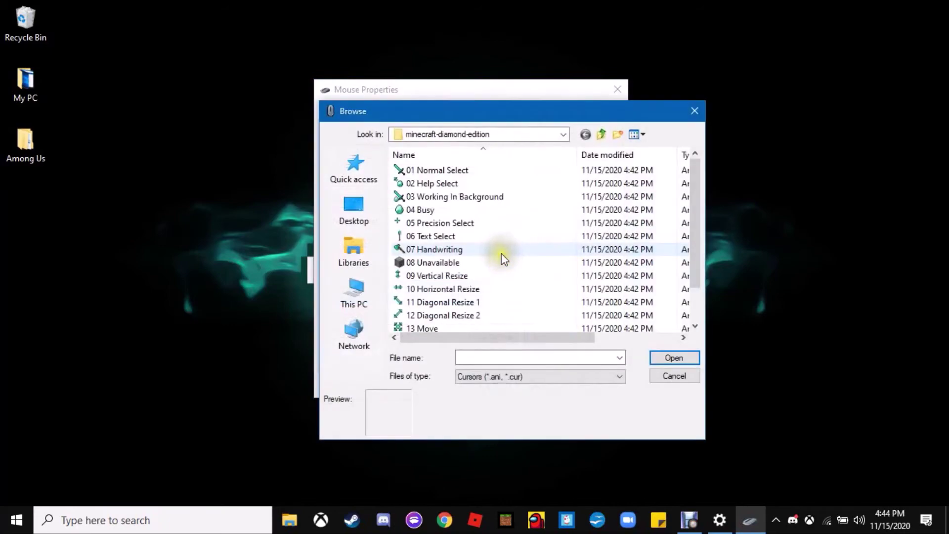
pyautogui.doubleClick(475, 210)
pyautogui.scroll(-1, 476, 216)
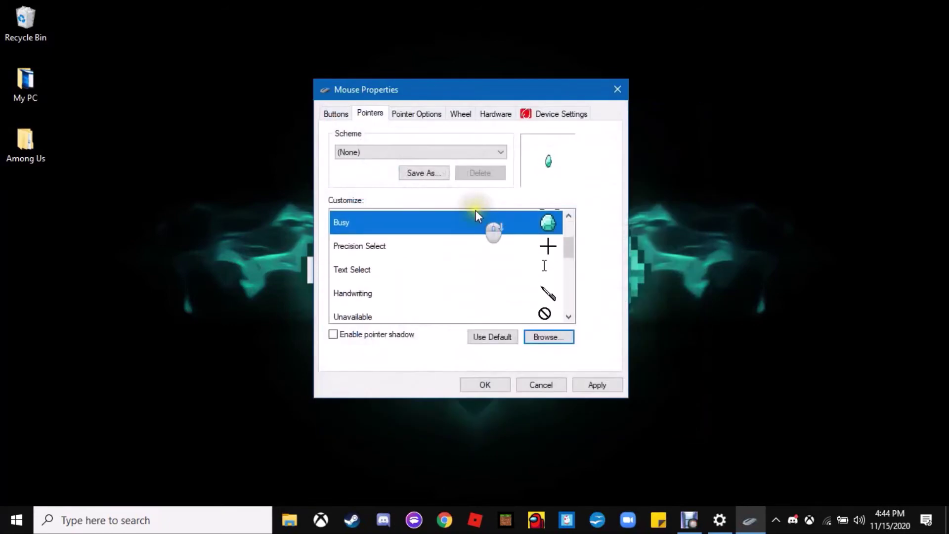
# - Assign the 05 Precision Select and 06 Text Select cursors to their pointers
pyautogui.click(513, 245)
pyautogui.click(548, 336)
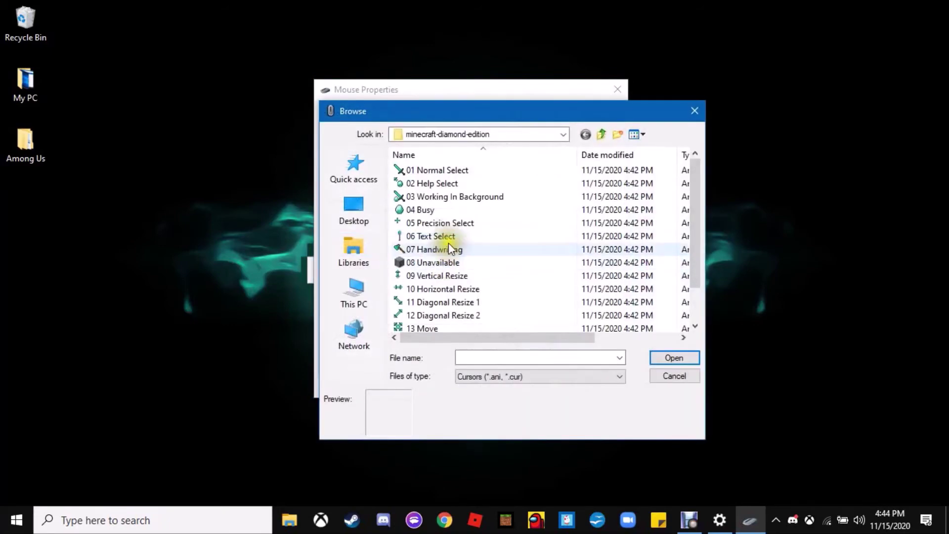
pyautogui.doubleClick(449, 222)
pyautogui.click(539, 273)
pyautogui.click(547, 337)
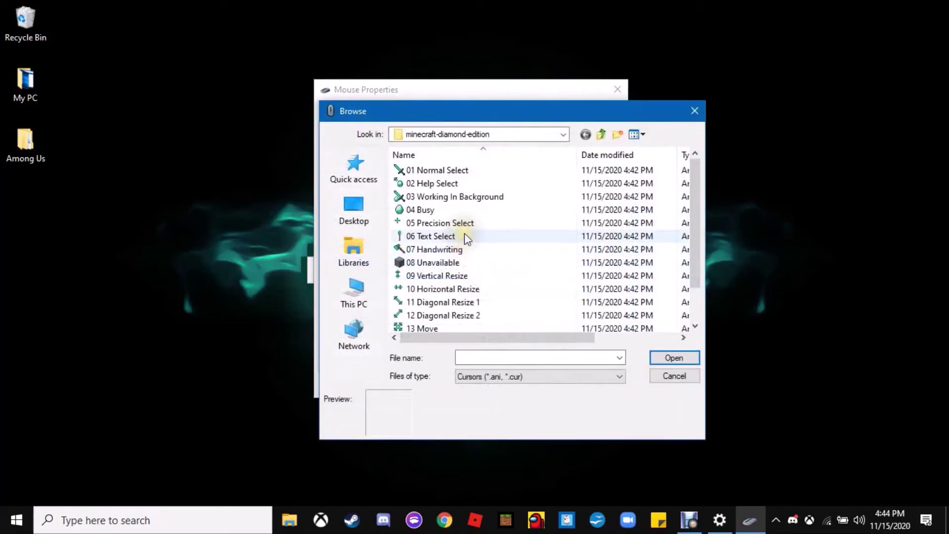
pyautogui.click(466, 236)
pyautogui.click(672, 356)
# - Assign the 07 Handwriting axe and 08 Unavailable cursors to their pointers
pyautogui.click(519, 292)
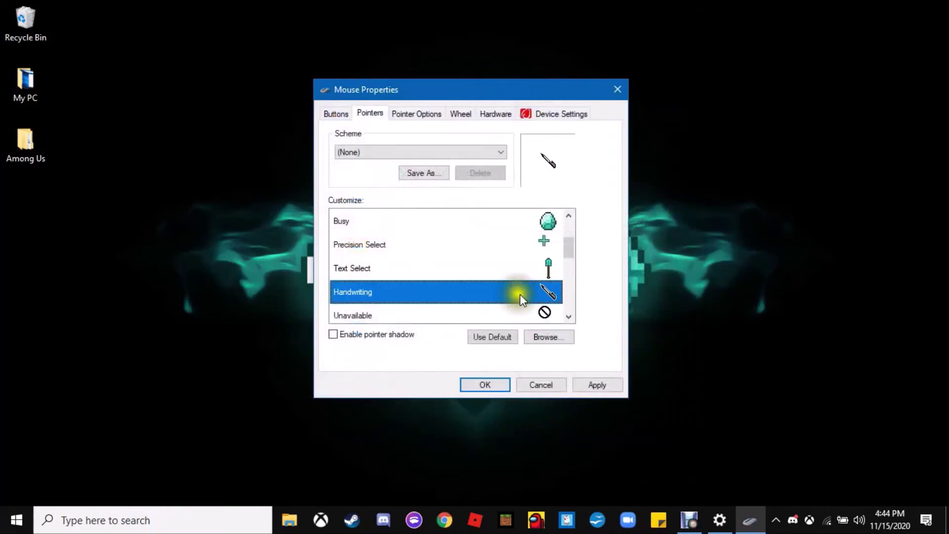
pyautogui.click(559, 331)
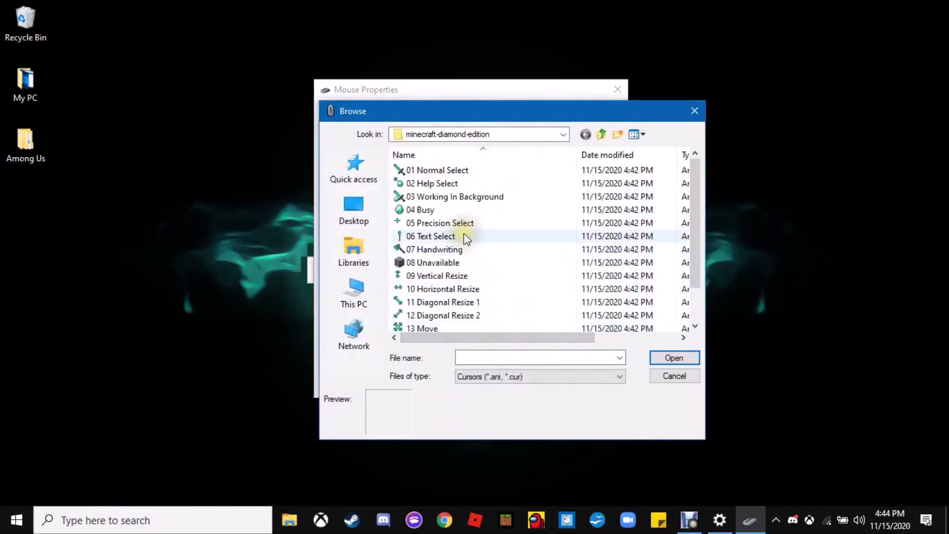
pyautogui.click(674, 376)
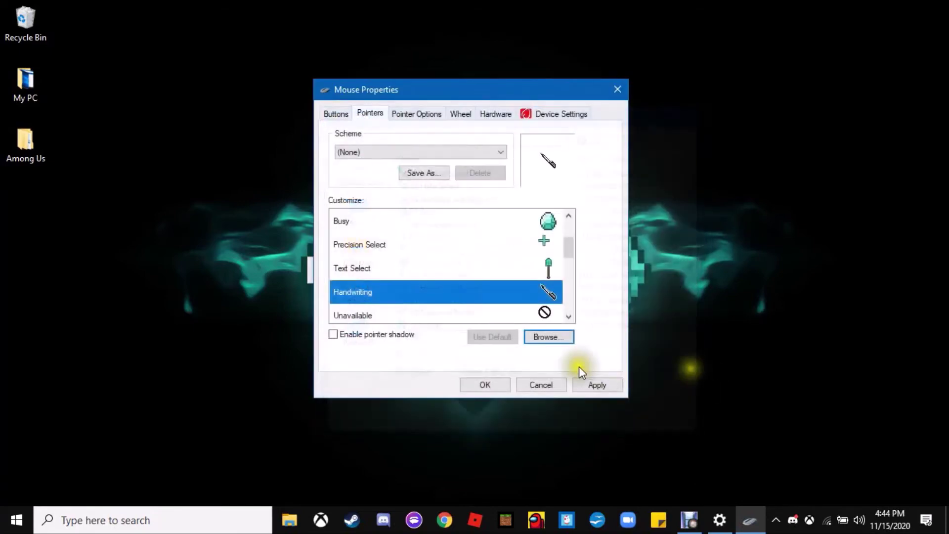
pyautogui.click(562, 341)
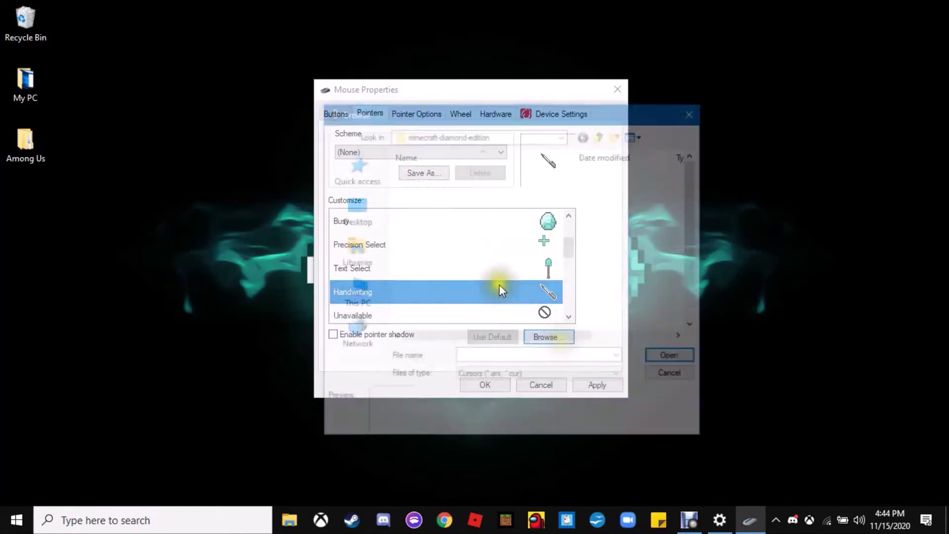
pyautogui.doubleClick(484, 248)
pyautogui.click(548, 315)
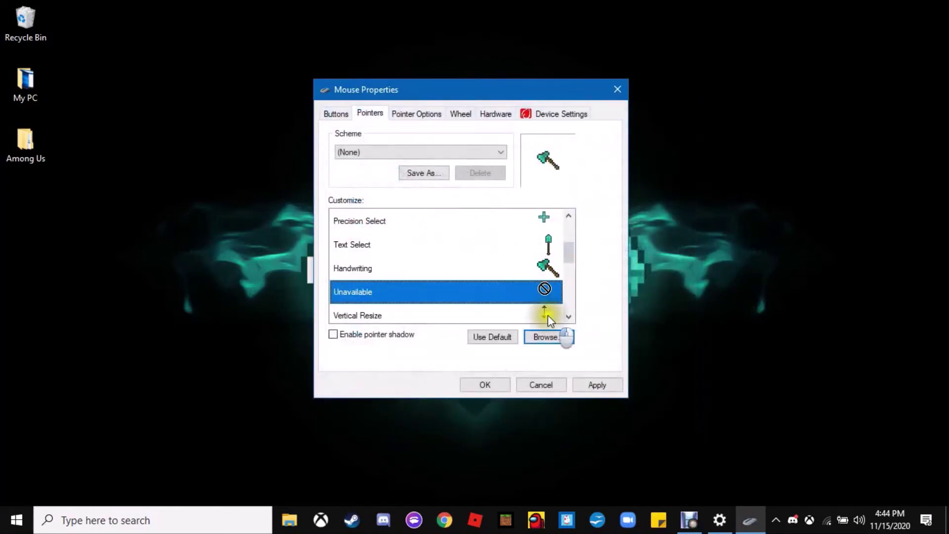
pyautogui.click(556, 333)
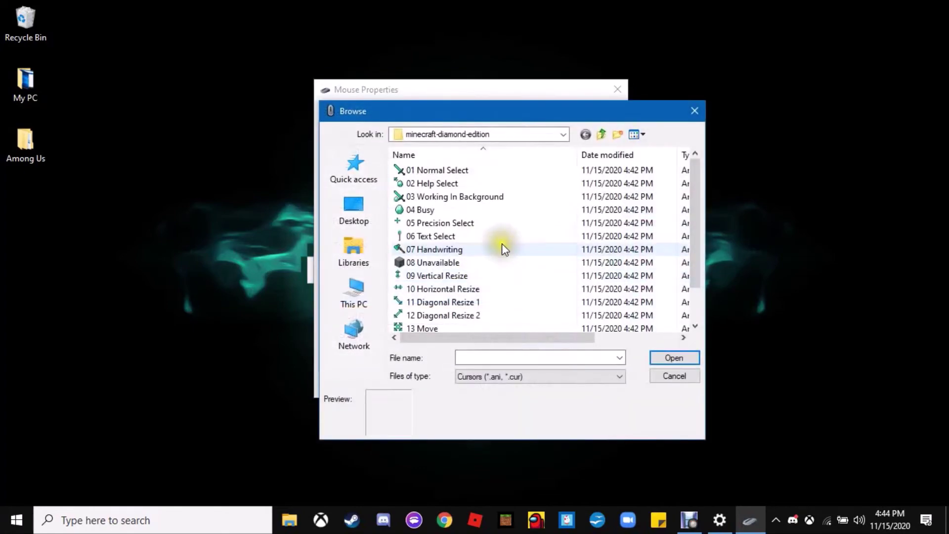
pyautogui.click(502, 262)
pyautogui.click(687, 354)
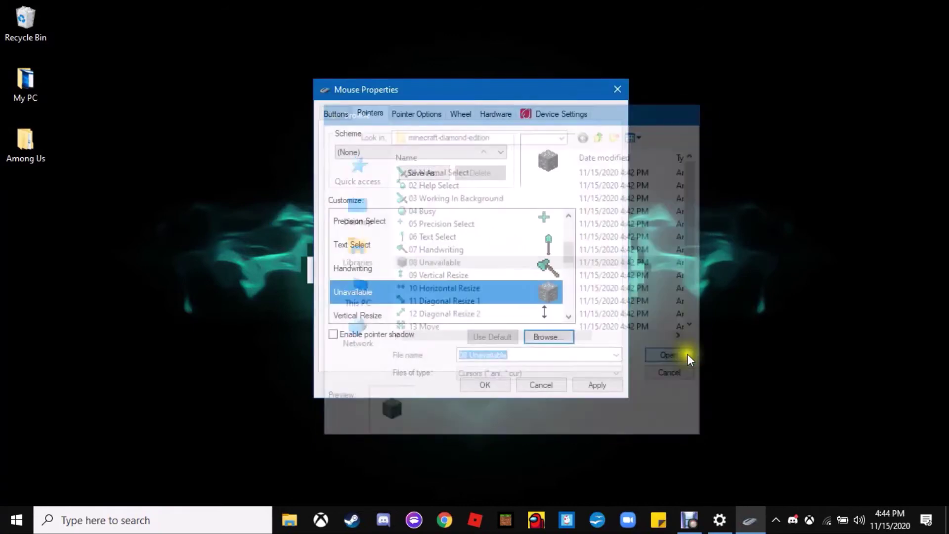
pyautogui.scroll(-1, 520, 257)
# - Assign the 09 Vertical Resize and 10 Horizontal Resize cursors
pyautogui.click(528, 244)
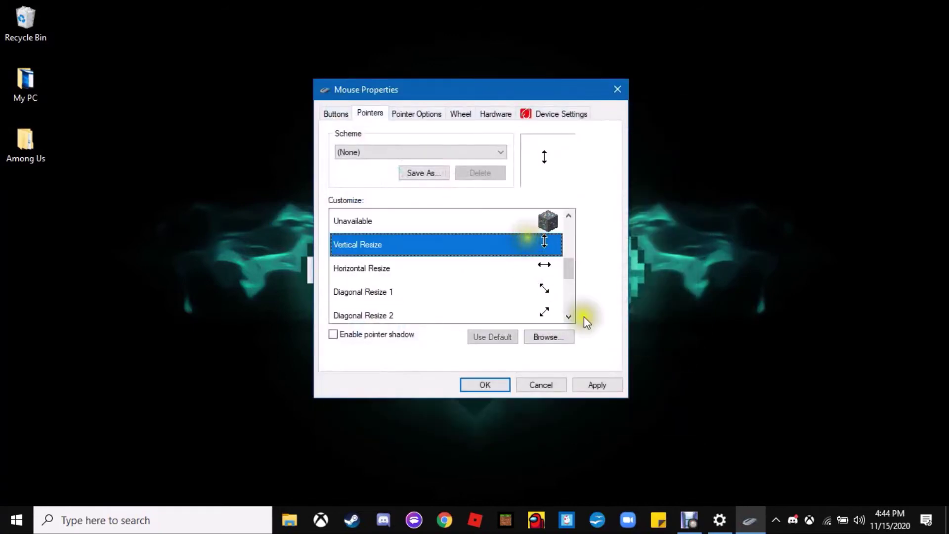
pyautogui.click(568, 336)
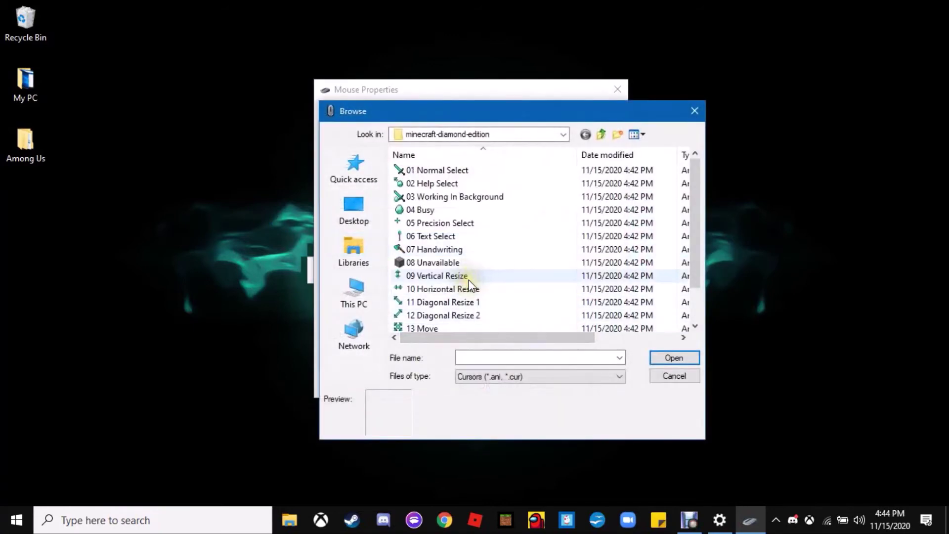
pyautogui.click(476, 275)
pyautogui.click(665, 359)
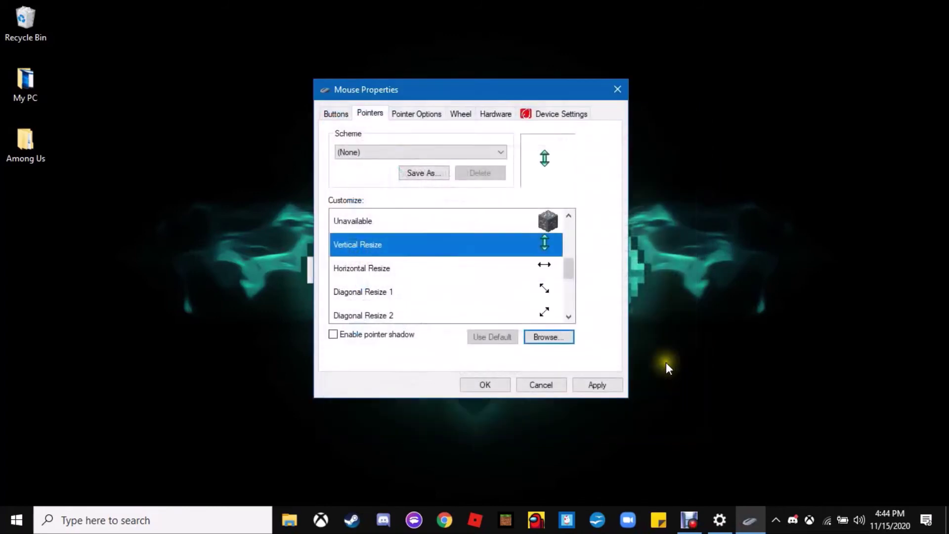
pyautogui.click(546, 337)
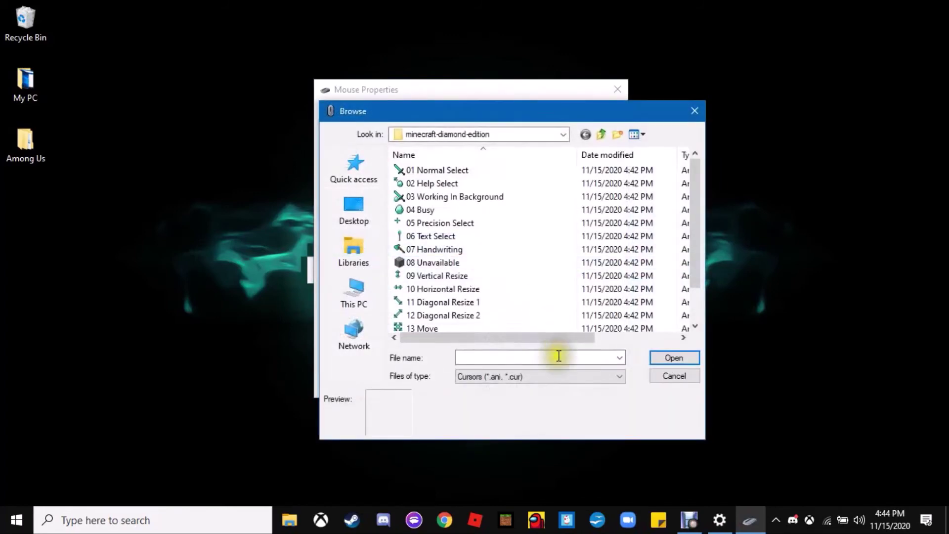
pyautogui.click(654, 376)
pyautogui.click(532, 268)
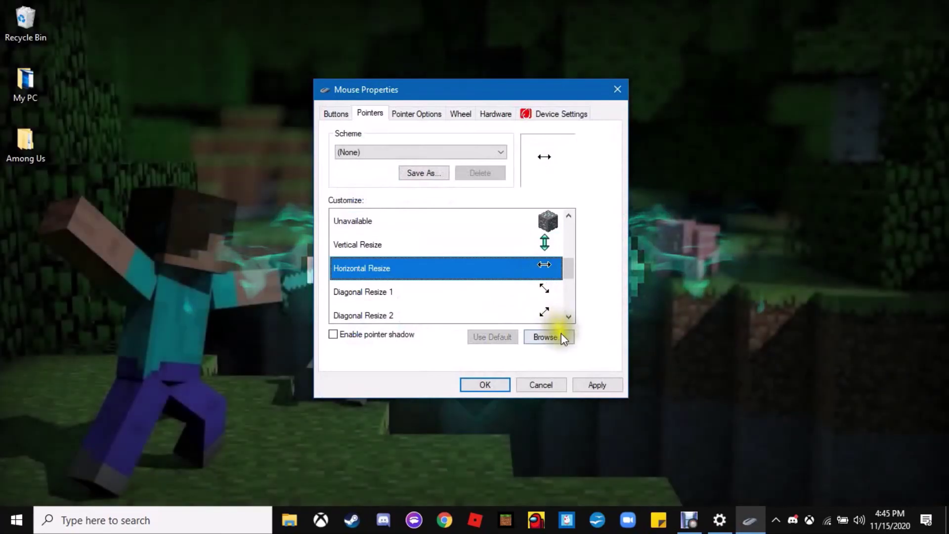
pyautogui.click(560, 334)
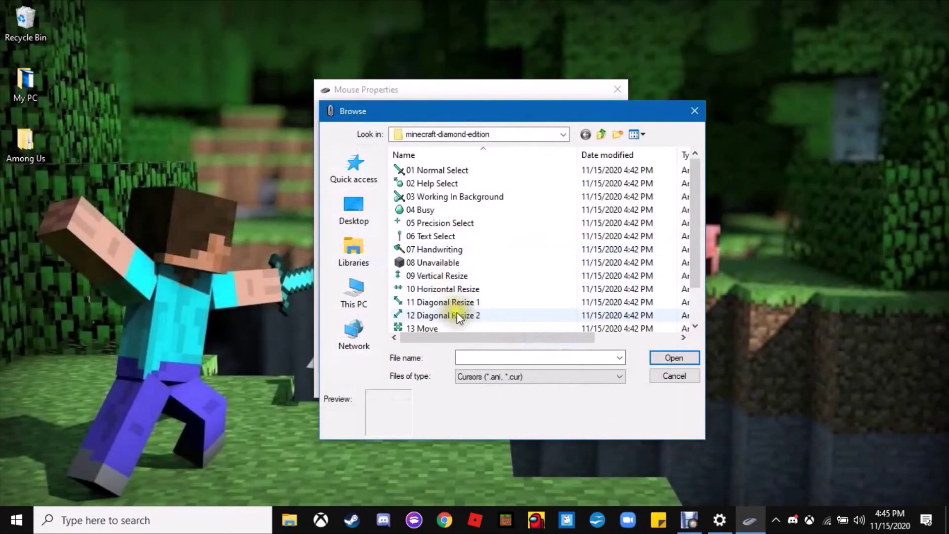
pyautogui.click(457, 288)
pyautogui.click(694, 357)
# - Assign the 11 Diagonal Resize 1 and 12 Diagonal Resize 2 cursors
pyautogui.click(543, 291)
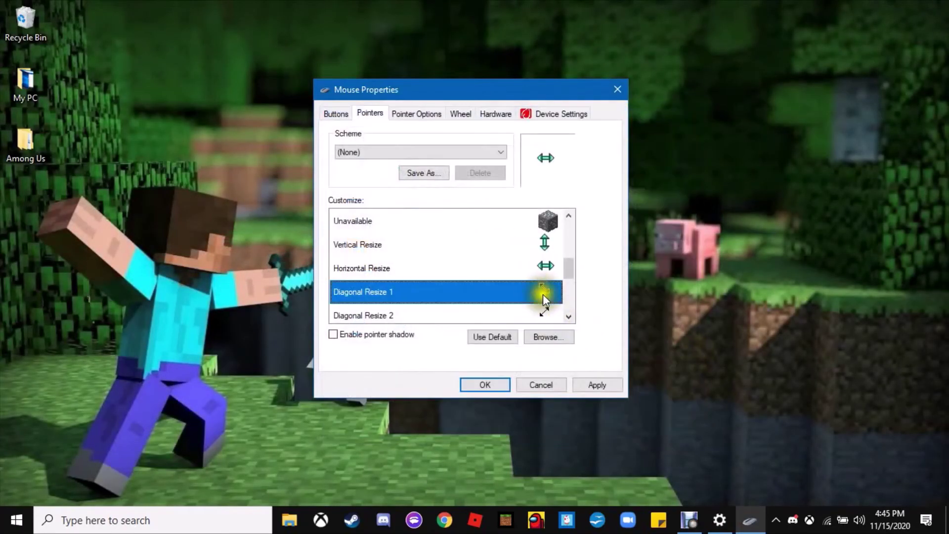
pyautogui.click(548, 337)
pyautogui.click(464, 302)
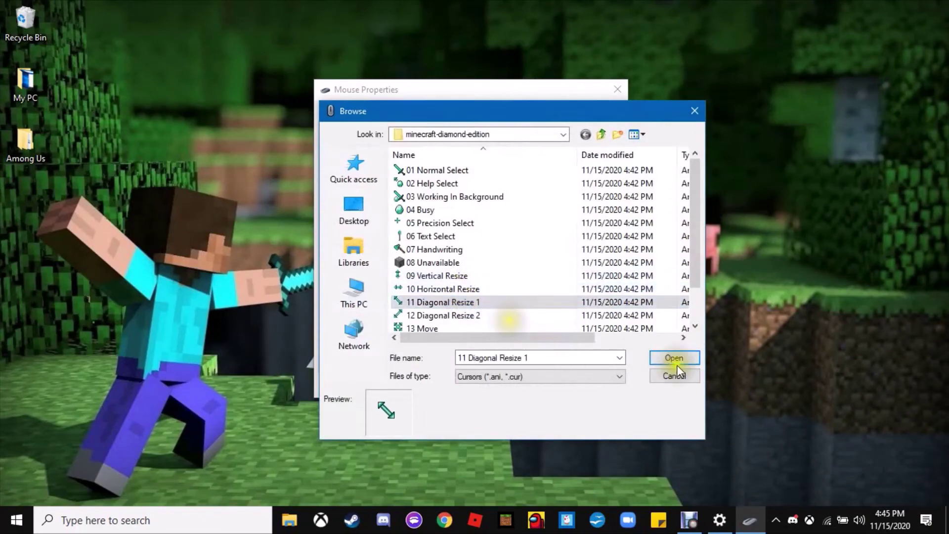
pyautogui.click(673, 358)
pyautogui.click(544, 294)
pyautogui.click(552, 338)
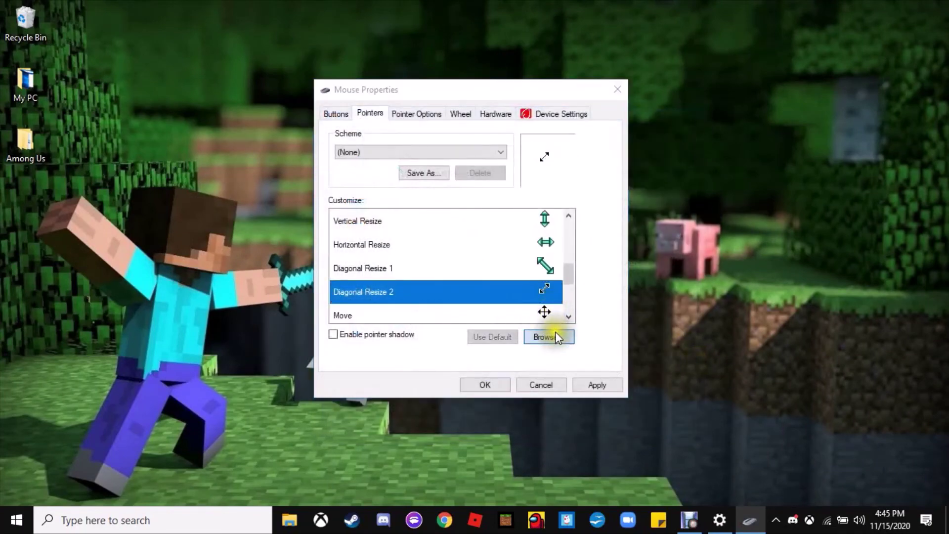
pyautogui.doubleClick(449, 315)
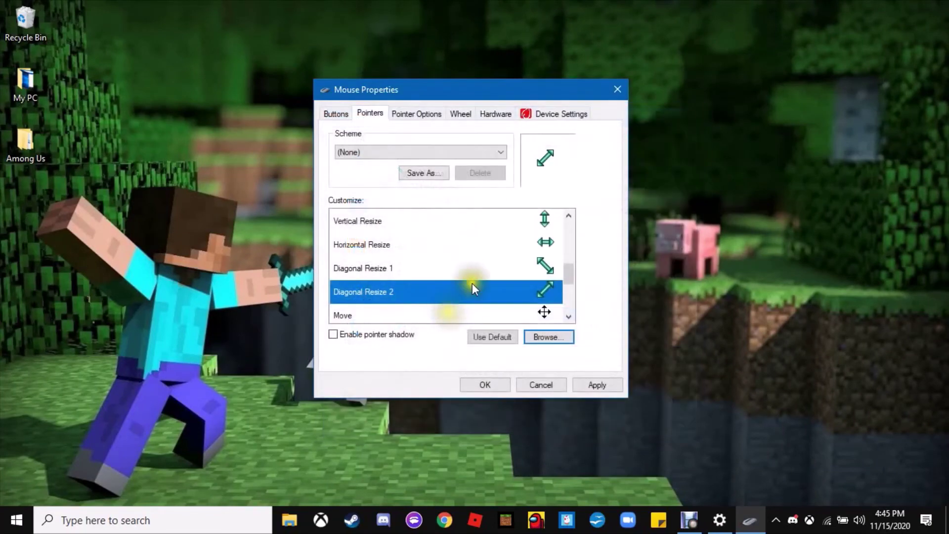
# - Assign the 13 Move and 14 Alternate Select cursors to their pointers
pyautogui.scroll(-1, 489, 272)
pyautogui.click(509, 252)
pyautogui.click(547, 340)
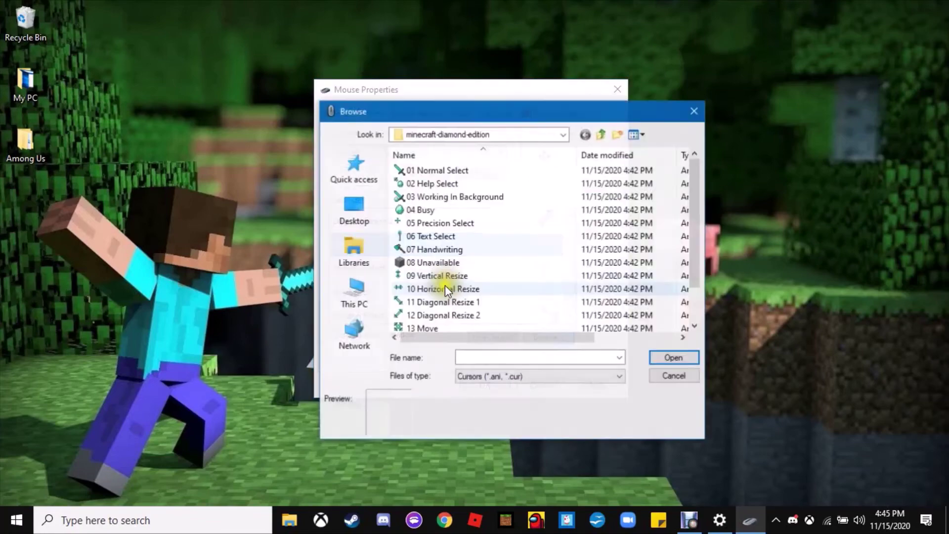
pyautogui.scroll(-1, 445, 286)
pyautogui.click(446, 289)
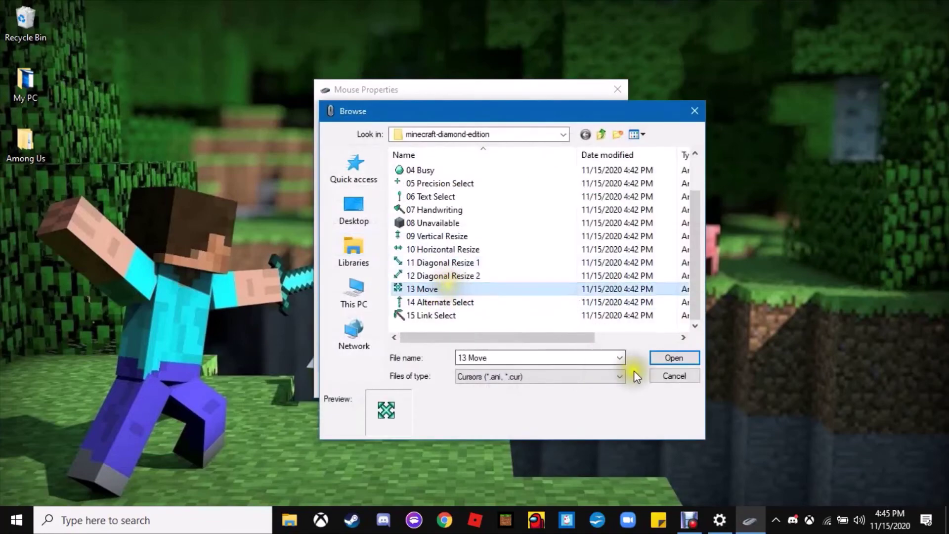
pyautogui.click(666, 359)
pyautogui.click(553, 270)
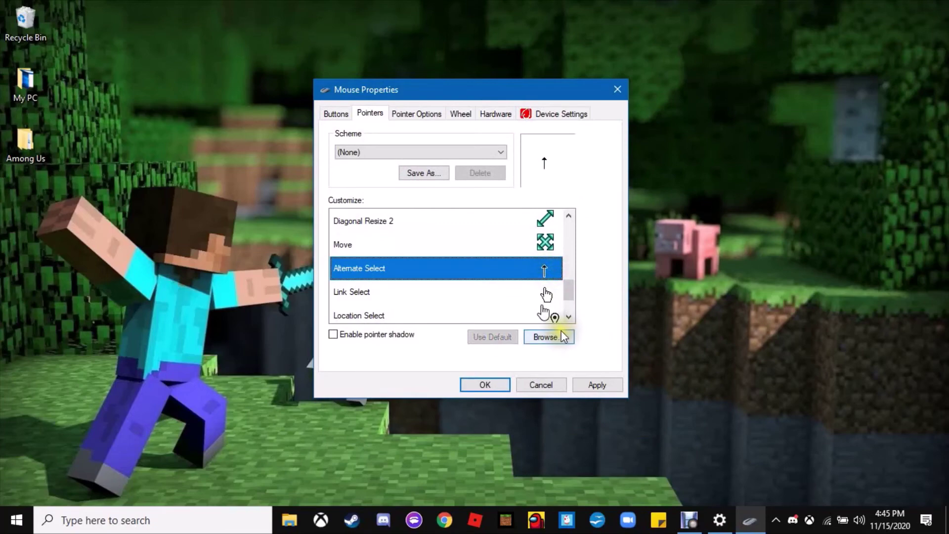
pyautogui.click(561, 337)
pyautogui.scroll(-1, 445, 298)
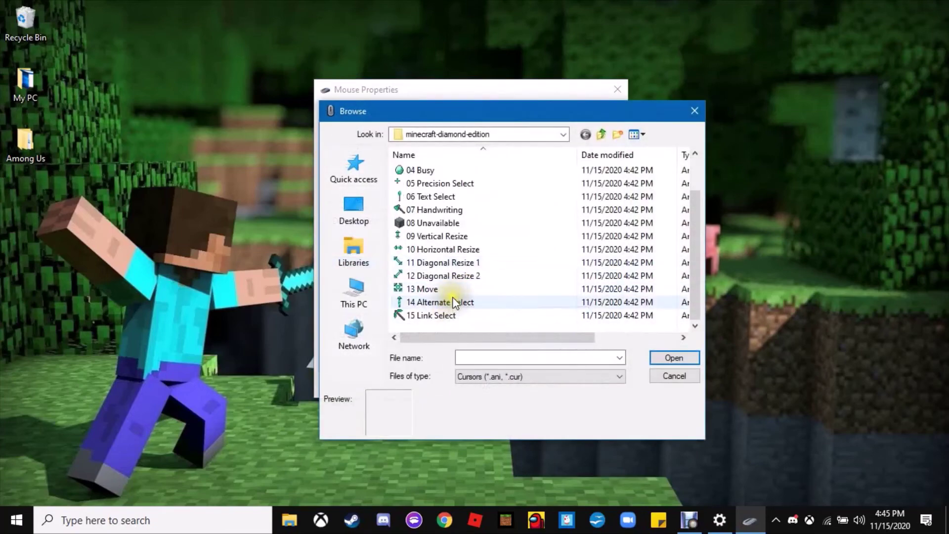
pyautogui.click(454, 303)
pyautogui.click(662, 358)
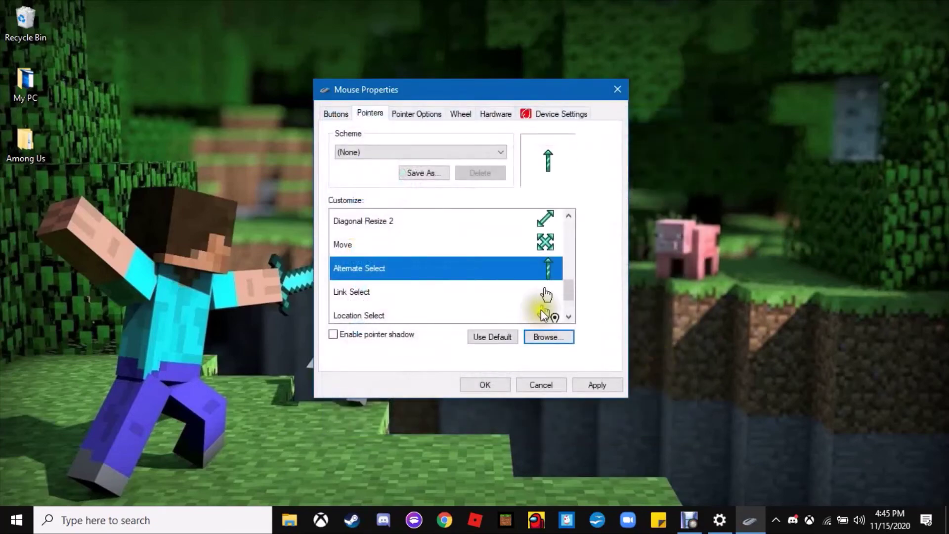
# - Give Link Select the 15 Link Select pickaxe cursor and review the list
pyautogui.click(547, 296)
pyautogui.click(567, 341)
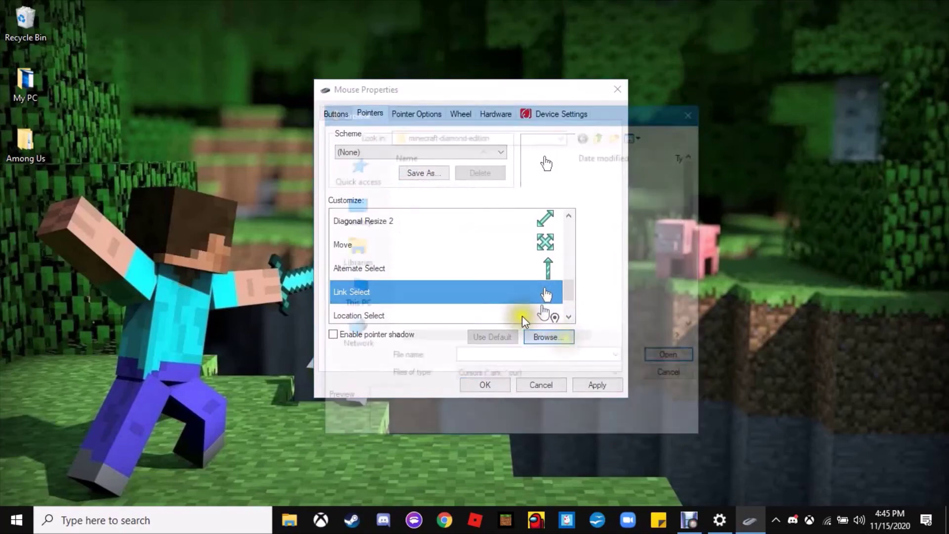
pyautogui.click(484, 315)
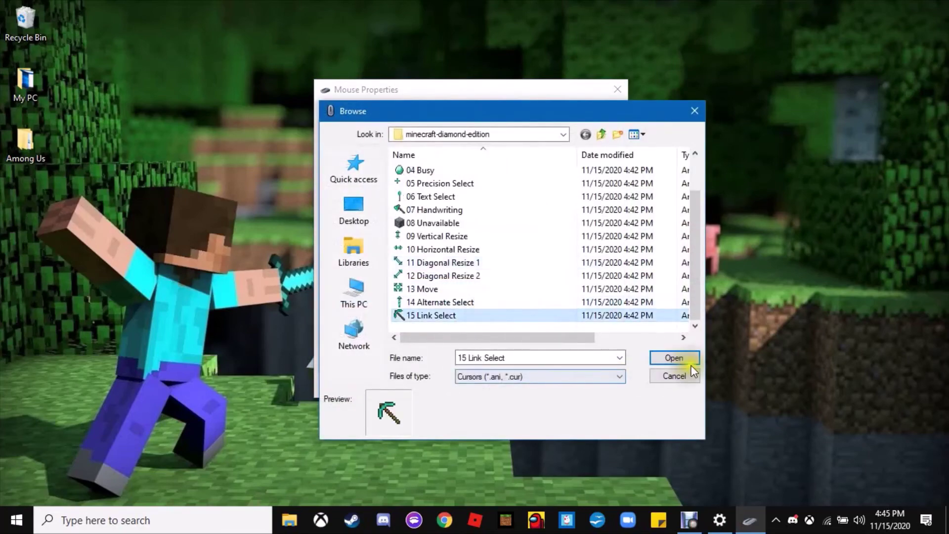
pyautogui.click(673, 357)
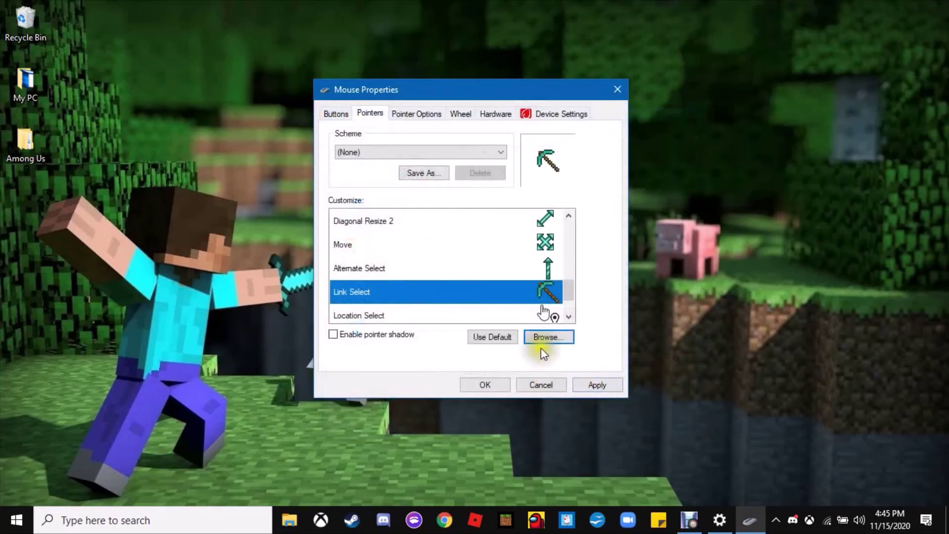
pyautogui.scroll(4, 547, 262)
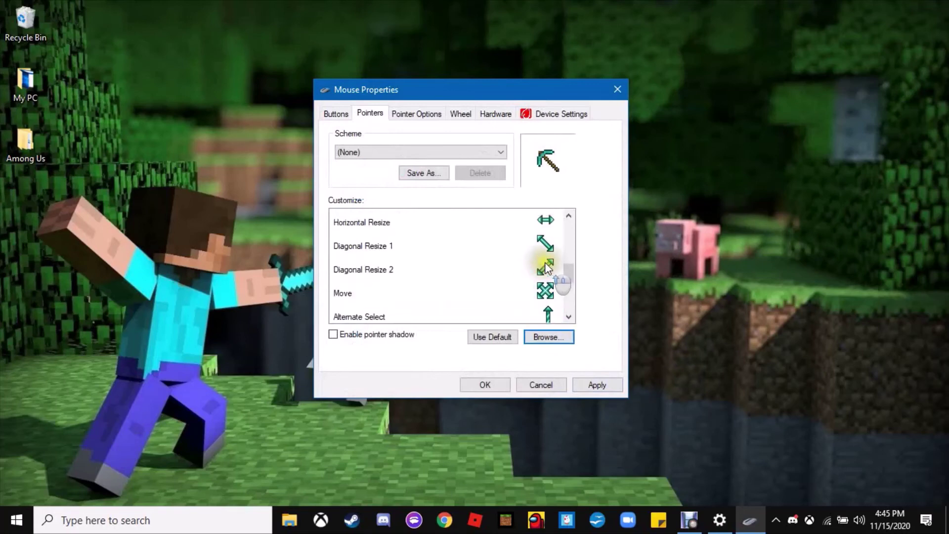
pyautogui.scroll(-4, 548, 277)
pyautogui.scroll(4, 550, 310)
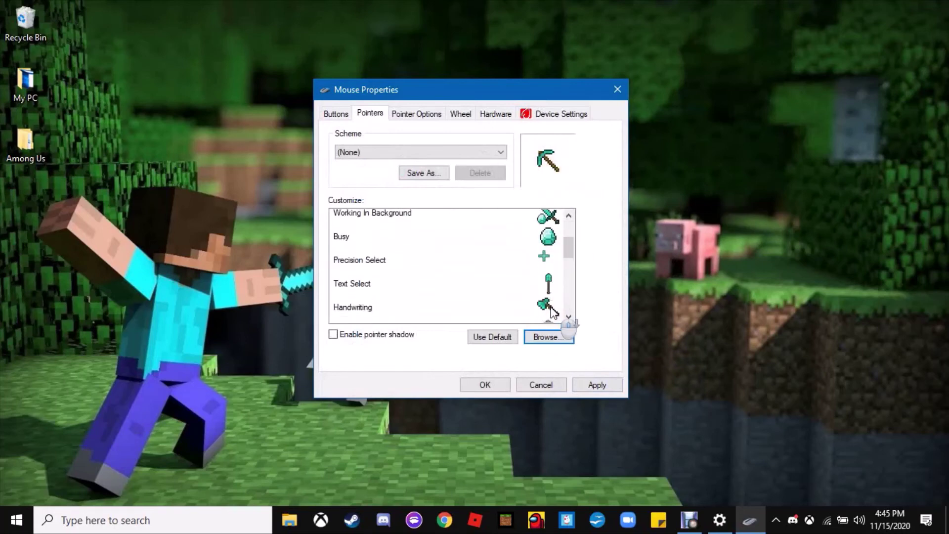
pyautogui.scroll(-4, 550, 310)
pyautogui.click(443, 265)
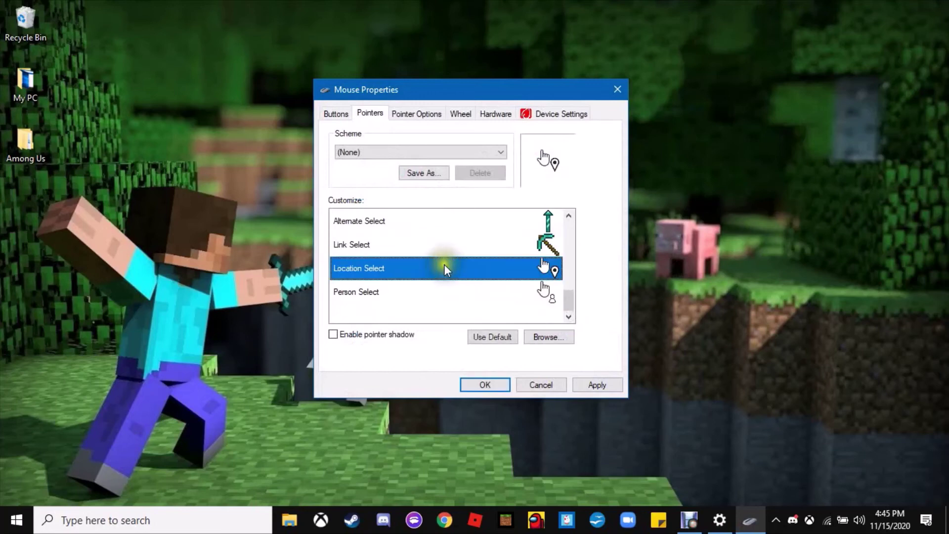
pyautogui.click(448, 292)
pyautogui.click(466, 266)
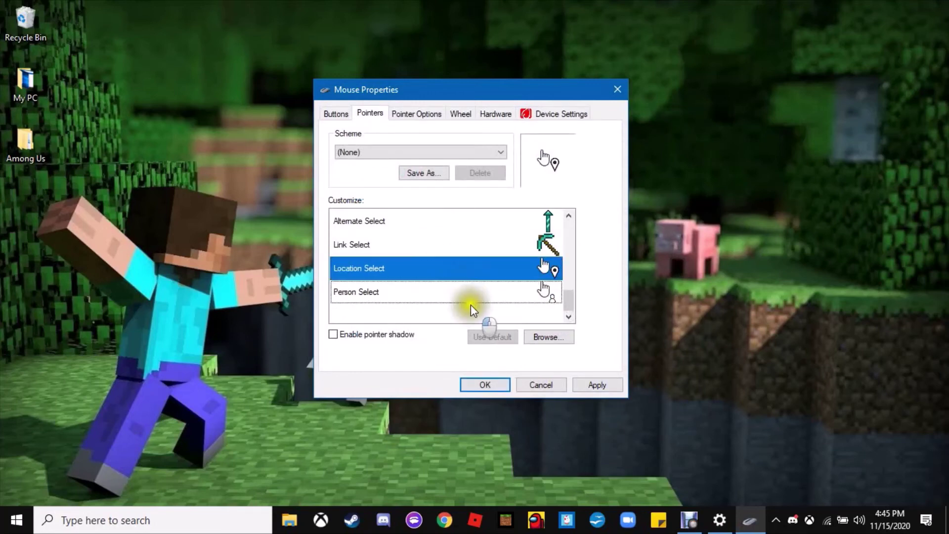
pyautogui.click(477, 295)
pyautogui.click(472, 269)
pyautogui.click(481, 308)
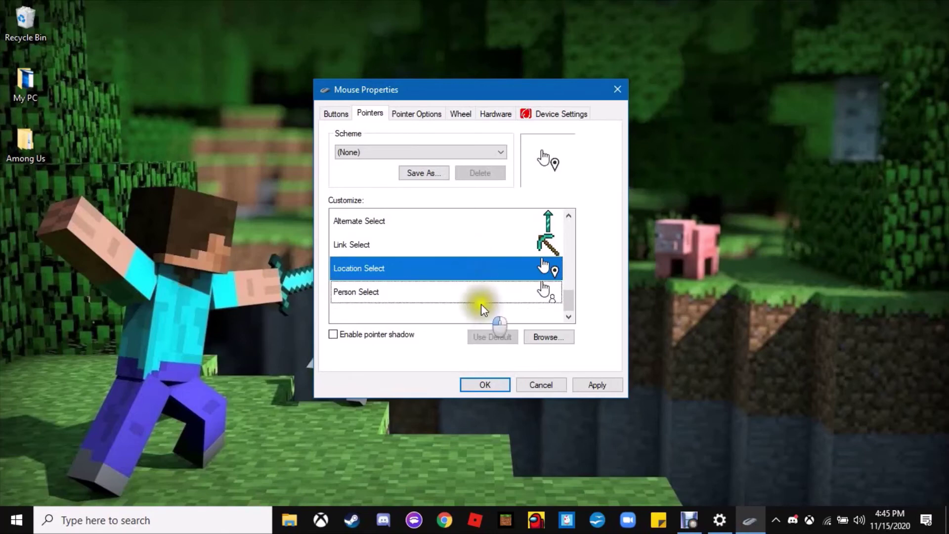
pyautogui.click(476, 292)
pyautogui.click(476, 269)
pyautogui.click(480, 298)
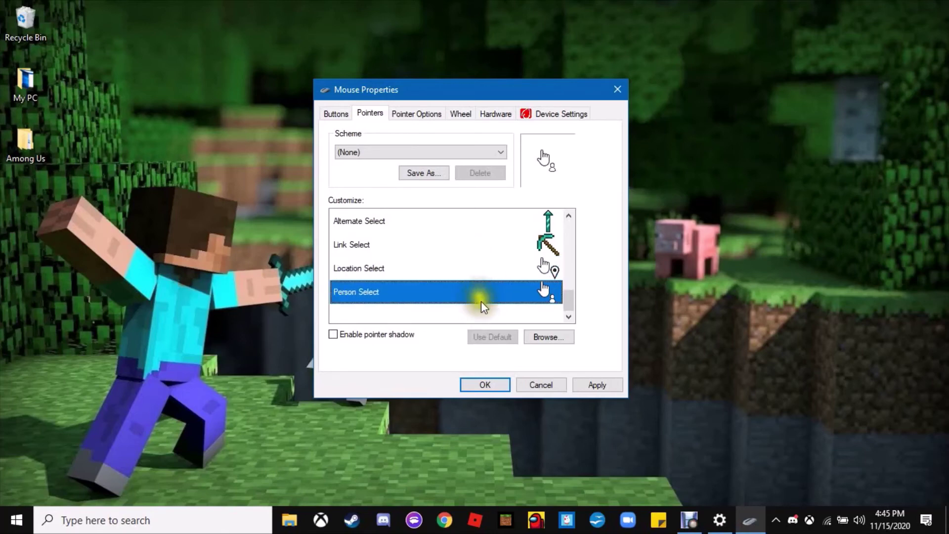
pyautogui.scroll(4, 458, 283)
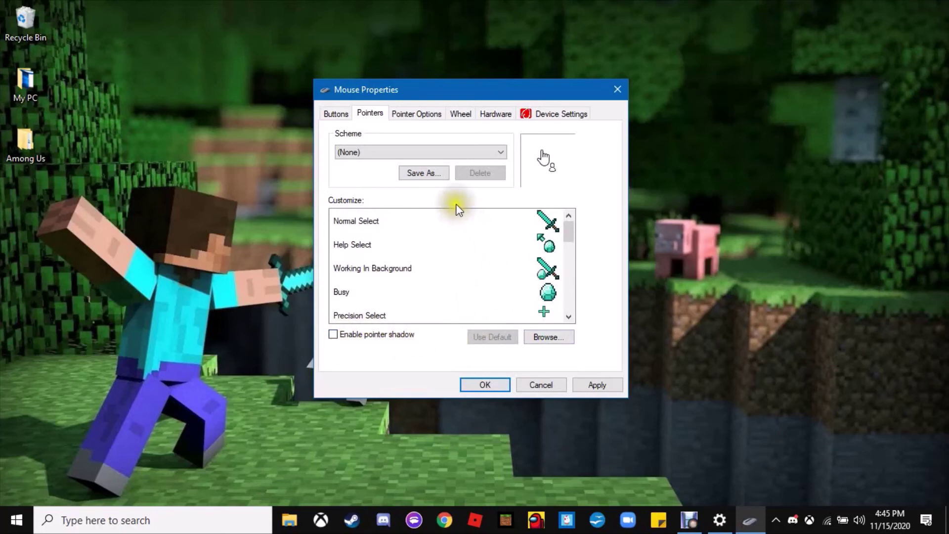
# - Apply the Minecraft cursor set, close Mouse Properties, and test the diamond pointer with desktop right-clicks
pyautogui.click(601, 385)
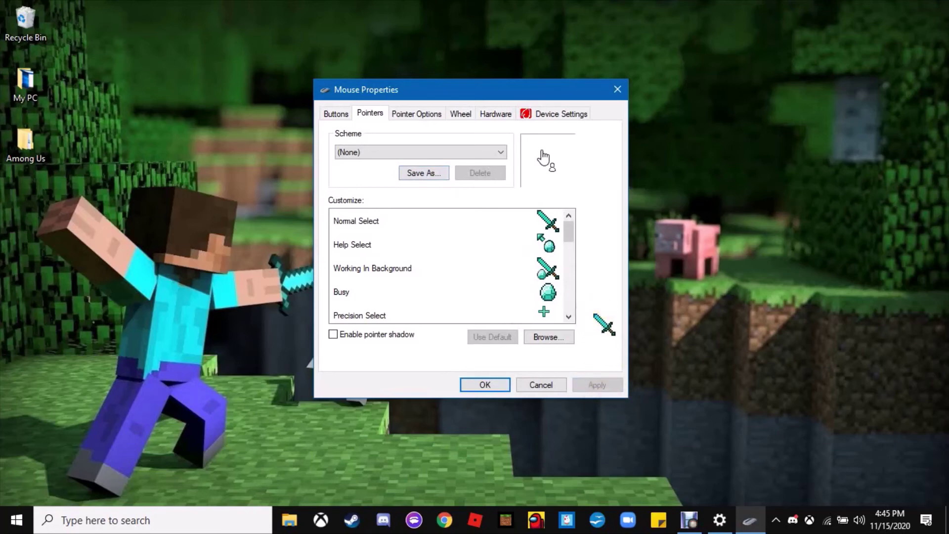
pyautogui.click(491, 384)
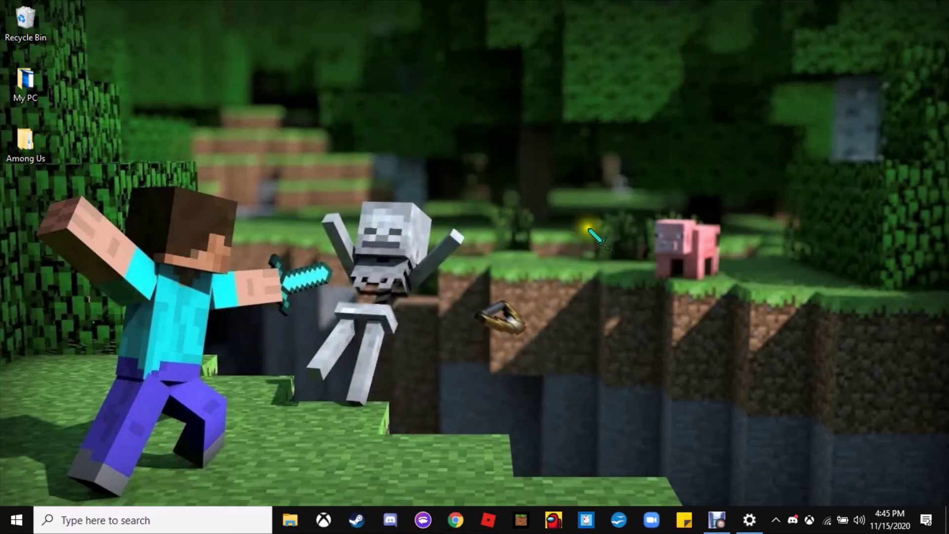
pyautogui.rightClick(531, 189)
pyautogui.click(504, 116)
pyautogui.rightClick(506, 117)
pyautogui.click(436, 131)
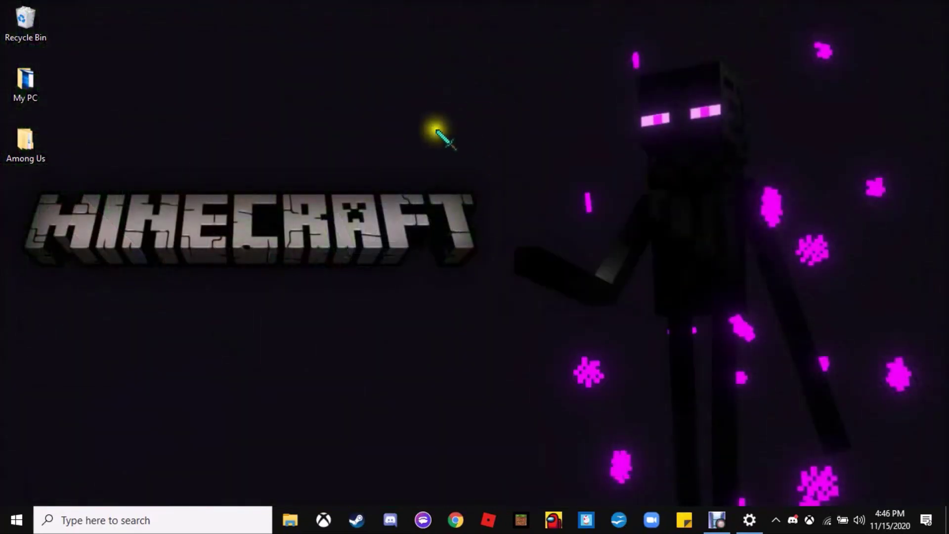
pyautogui.rightClick(304, 125)
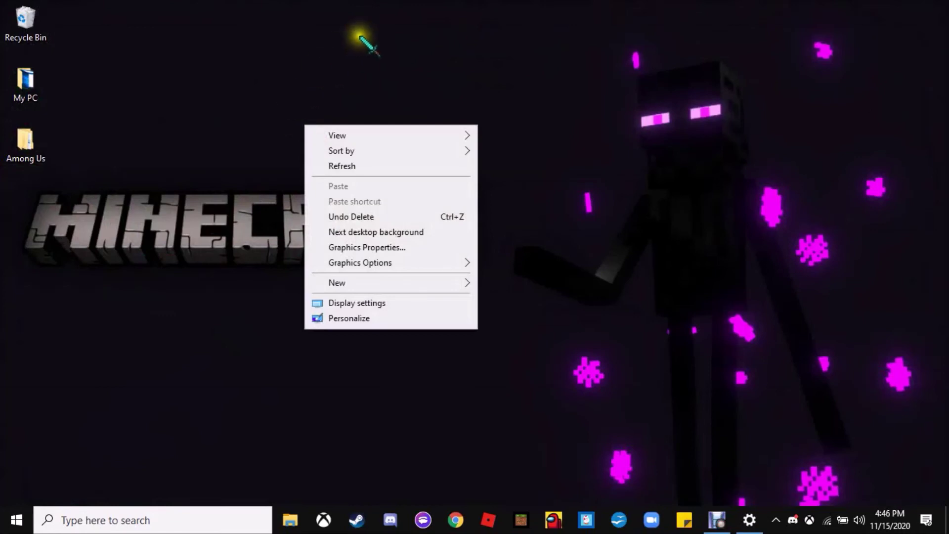
# - Load the rw-designer Minecraft Diamond Edition cursor page in Chrome from the pasted URL, then close Chrome
pyautogui.click(361, 37)
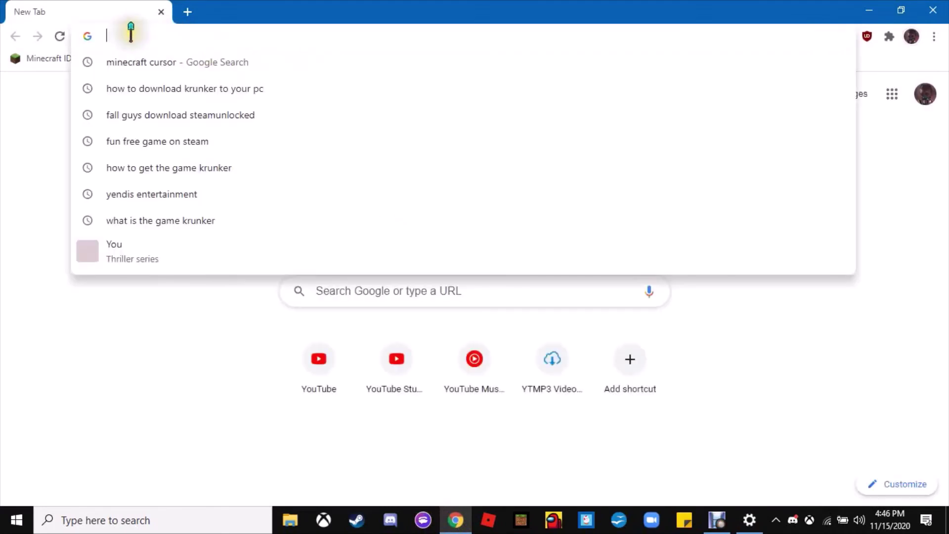
pyautogui.click(70, 124)
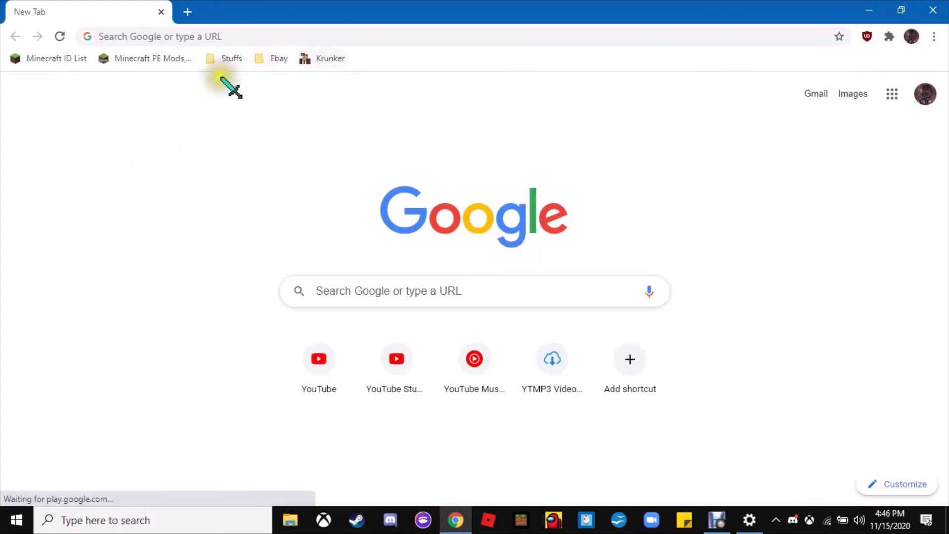
pyautogui.click(186, 36)
pyautogui.click(169, 350)
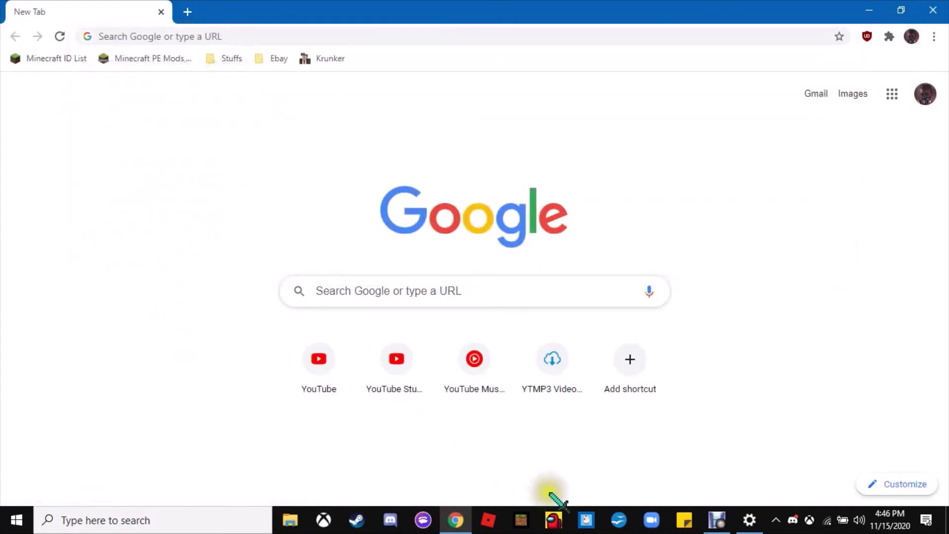
pyautogui.click(192, 35)
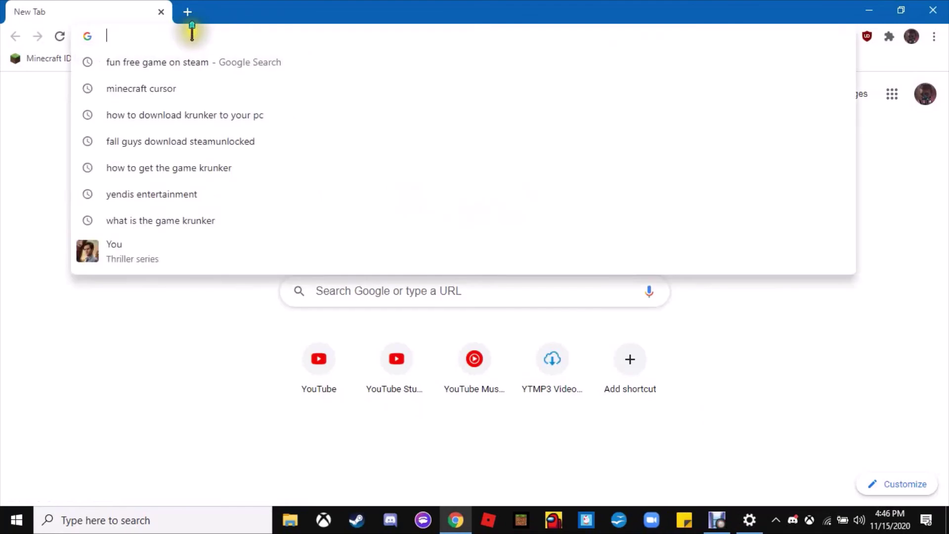
pyautogui.write('http://www.rw-designer.com/cursor-set/minecraft-diamond-edition')
pyautogui.press('Return')
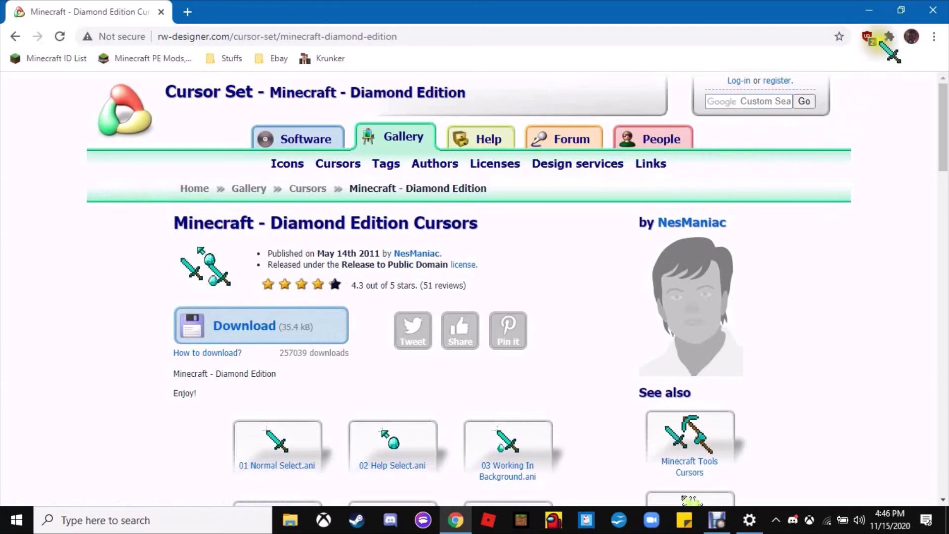
pyautogui.click(933, 10)
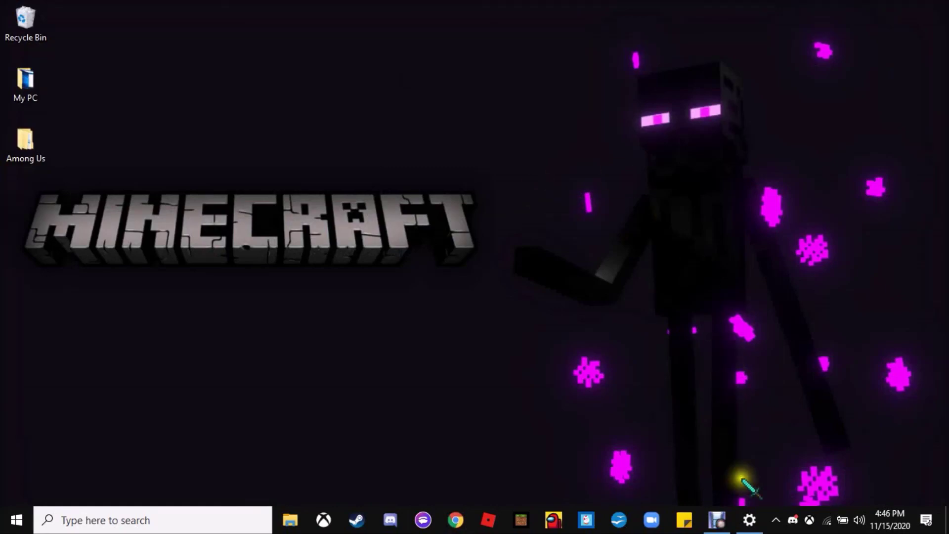
pyautogui.click(749, 519)
pyautogui.click(927, 5)
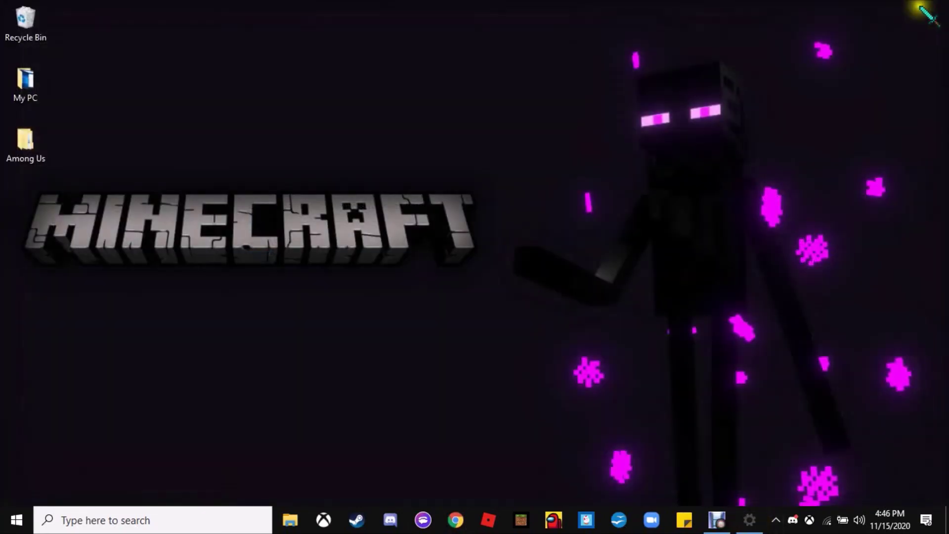